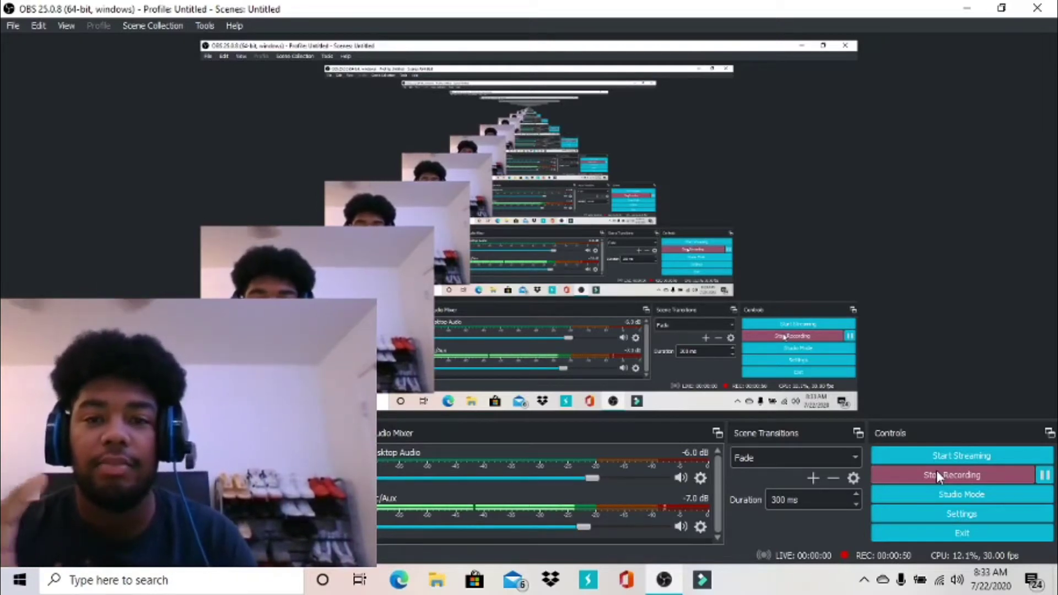
pyautogui.click(936, 472)
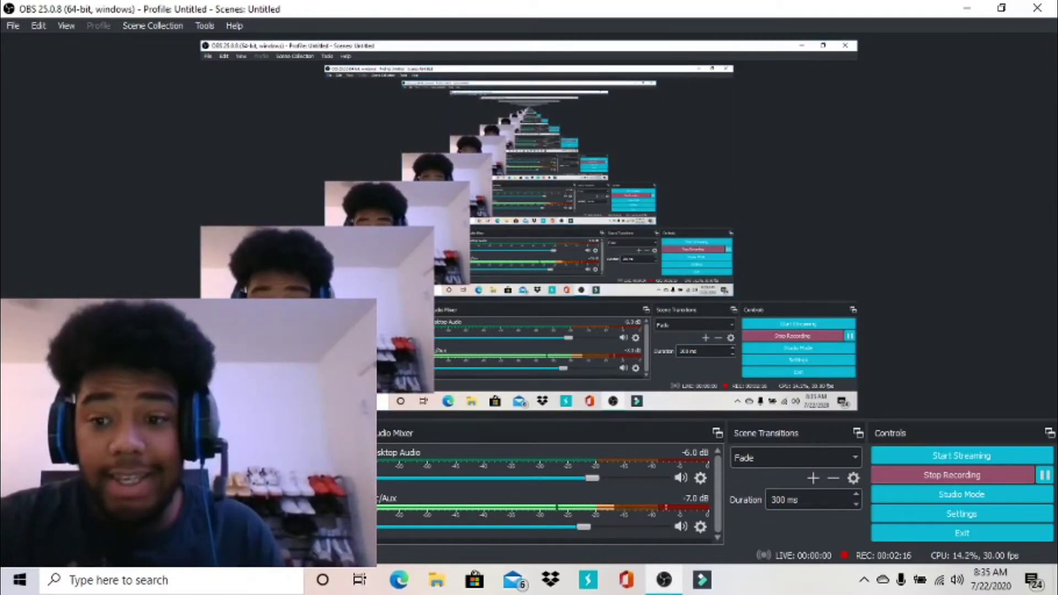
# Restore the OBS window to a smaller size, switch to Microsoft Edge and dismiss the YouTube notification
pyautogui.doubleClick(33, 7)
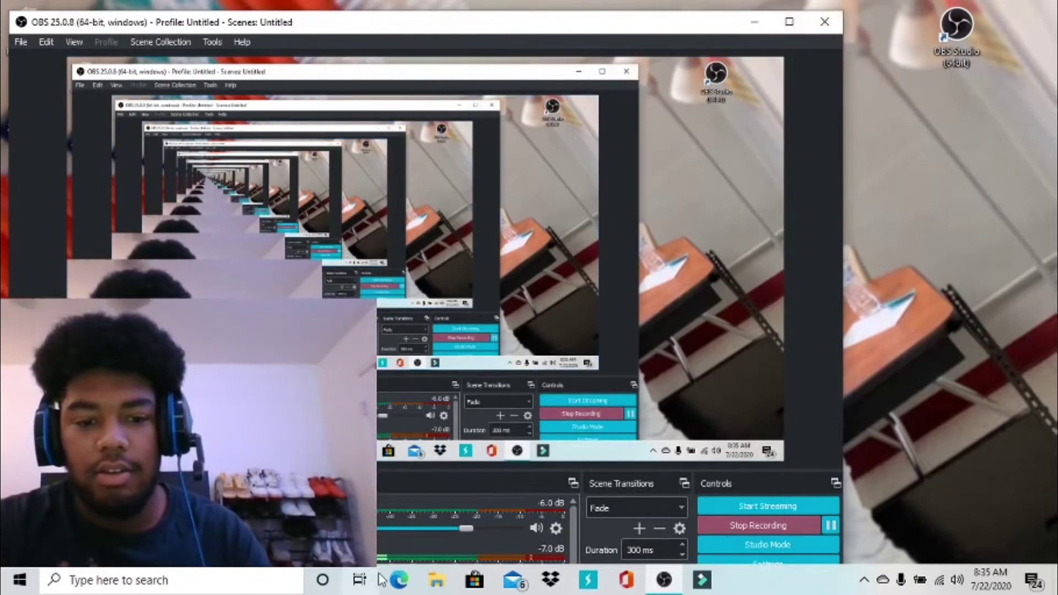
pyautogui.click(398, 582)
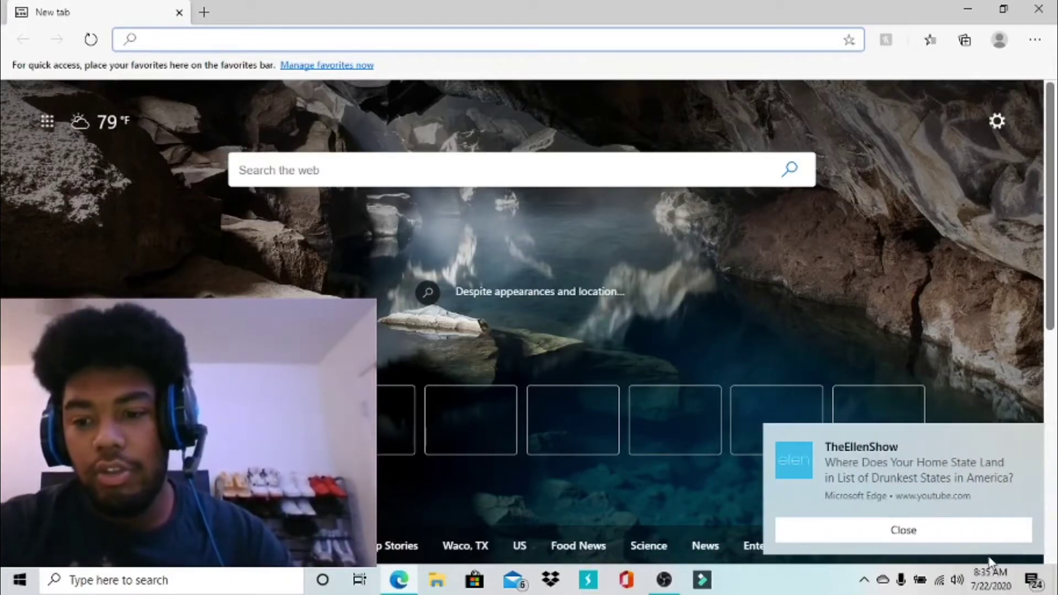
pyautogui.click(979, 528)
# Search the web for "obs studios" and open the Open Broadcaster Software site, obsproject.com, from the results
pyautogui.click(376, 44)
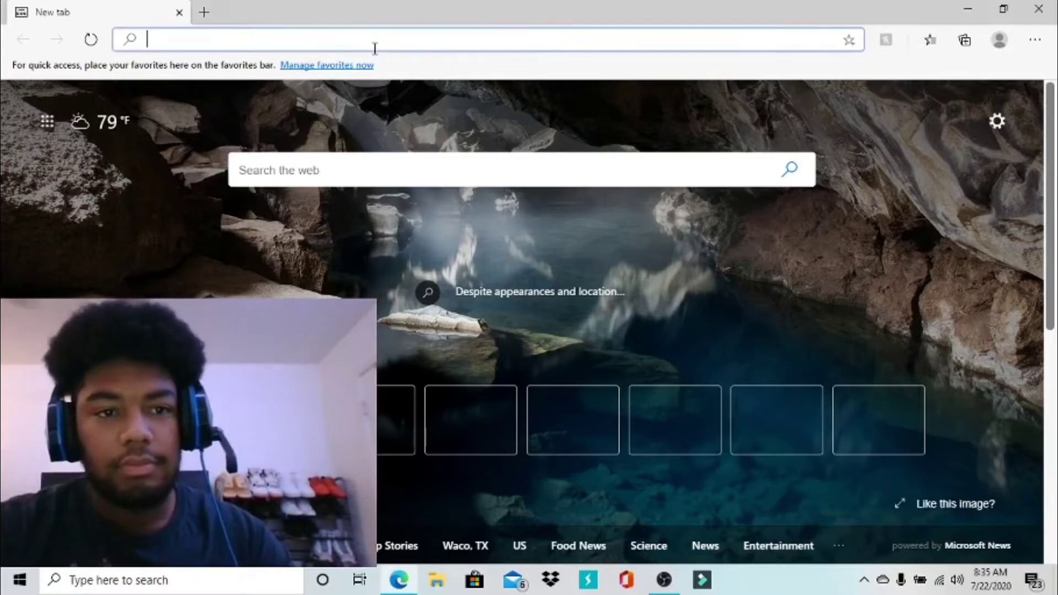
pyautogui.write('obs')
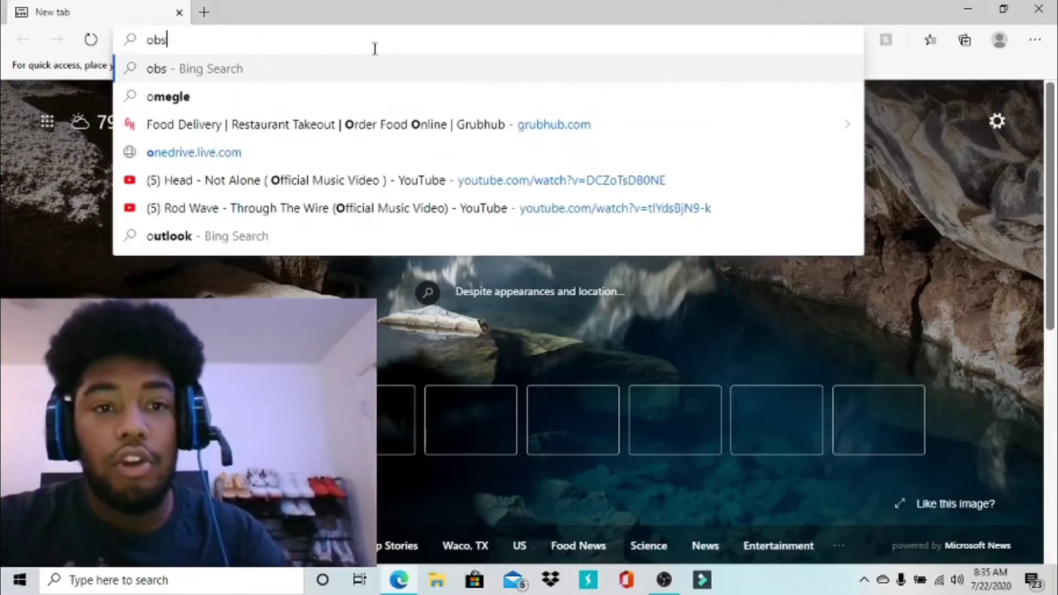
pyautogui.write(' s')
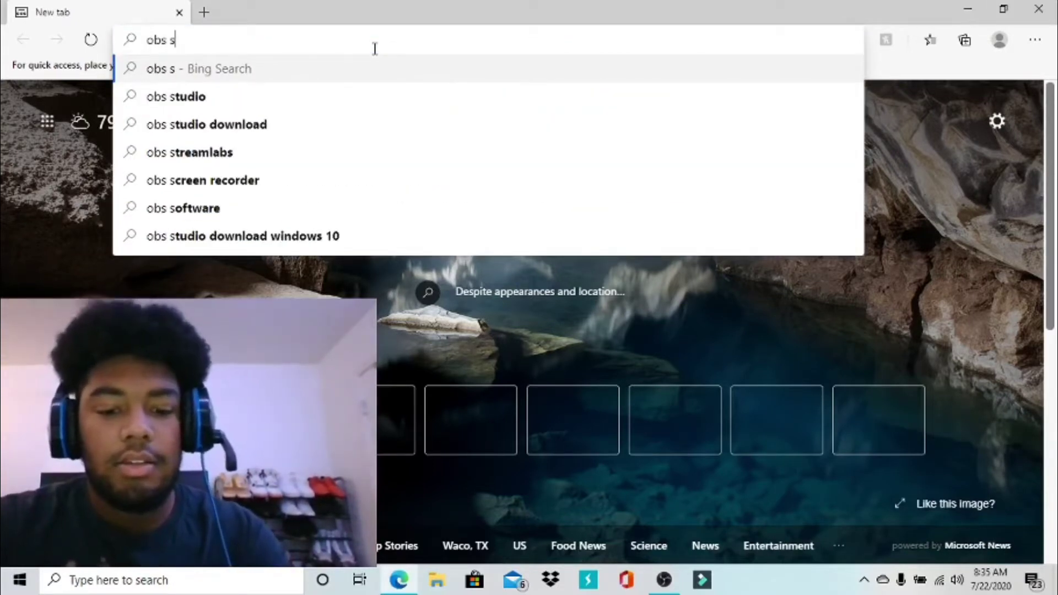
pyautogui.write('tudios')
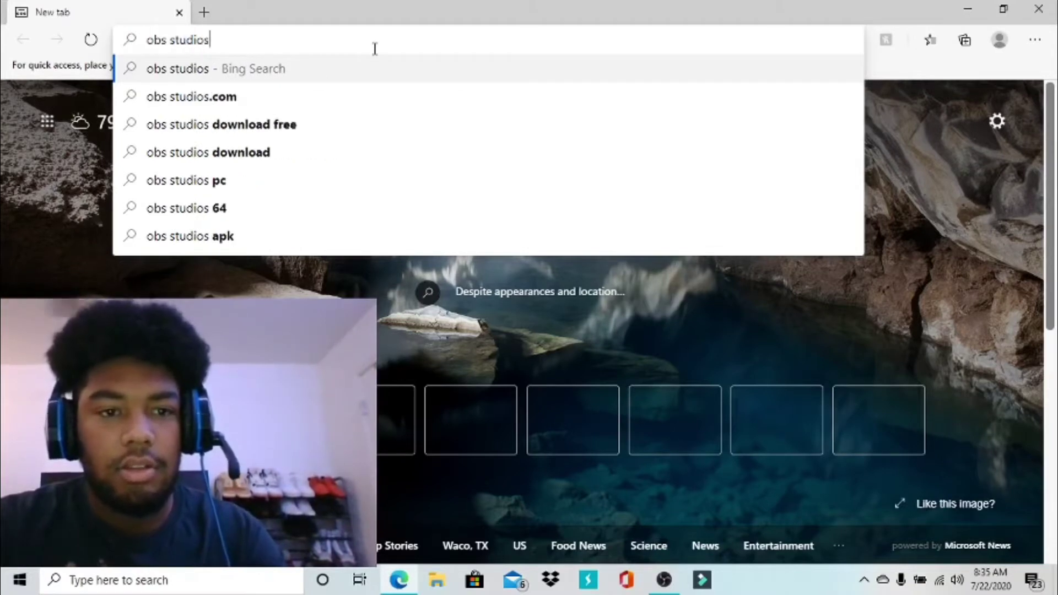
pyautogui.click(357, 77)
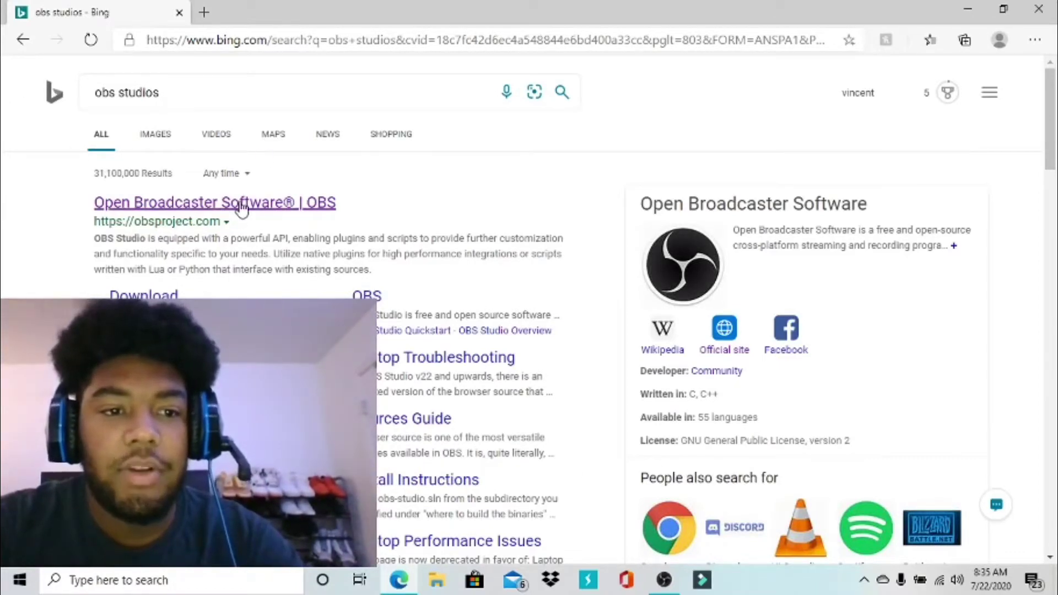
pyautogui.click(285, 212)
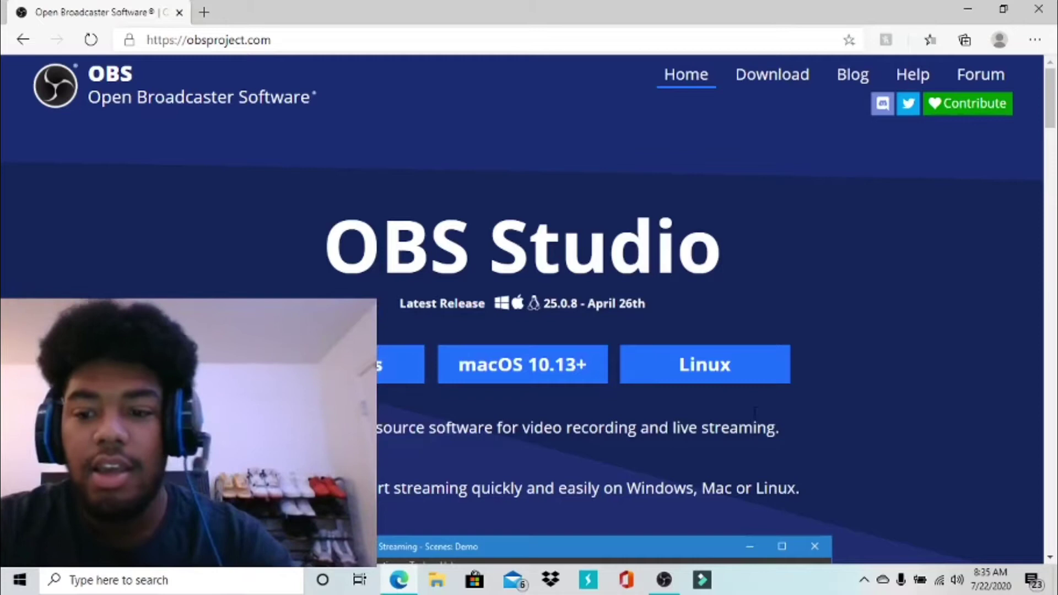
pyautogui.moveTo(1050, 96)
pyautogui.mouseDown()
pyautogui.moveTo(1051, 183)
pyautogui.moveTo(1050, 93)
pyautogui.mouseUp()
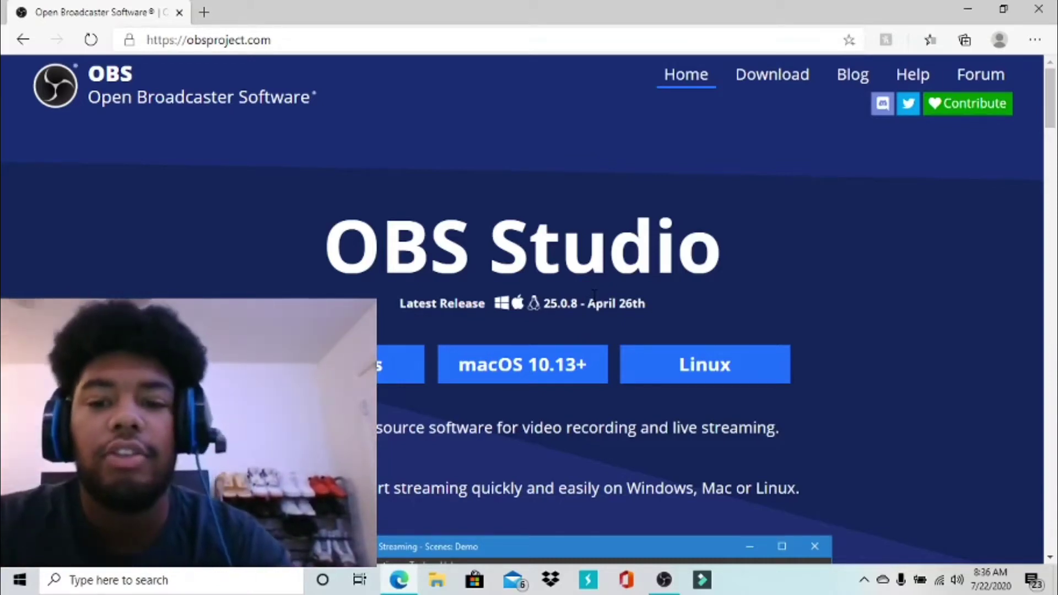
# Close the browser and move the OBS window to uncover the desktop icons behind it
pyautogui.click(1000, 8)
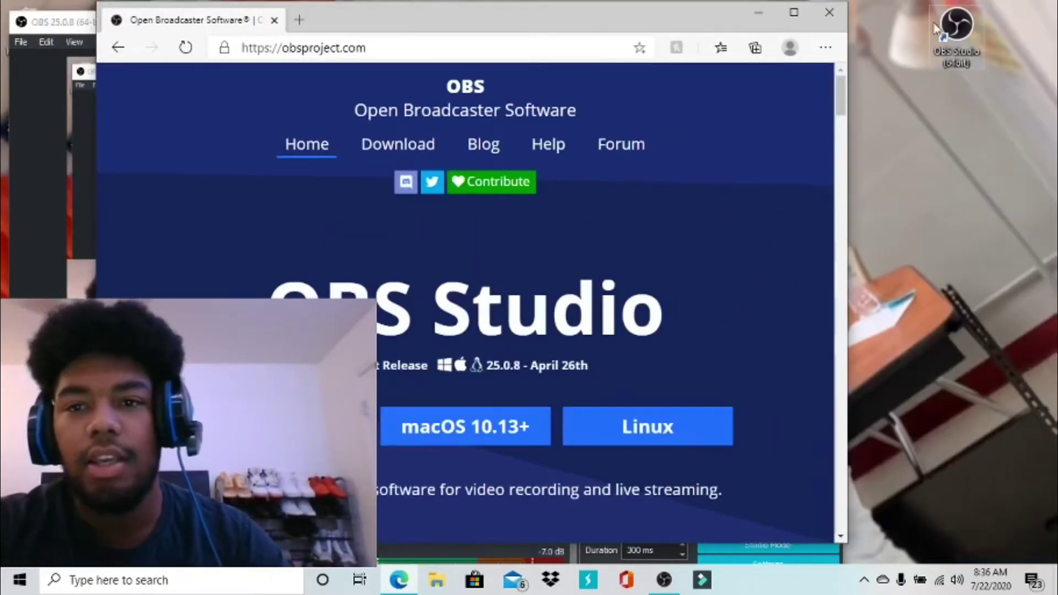
pyautogui.click(829, 12)
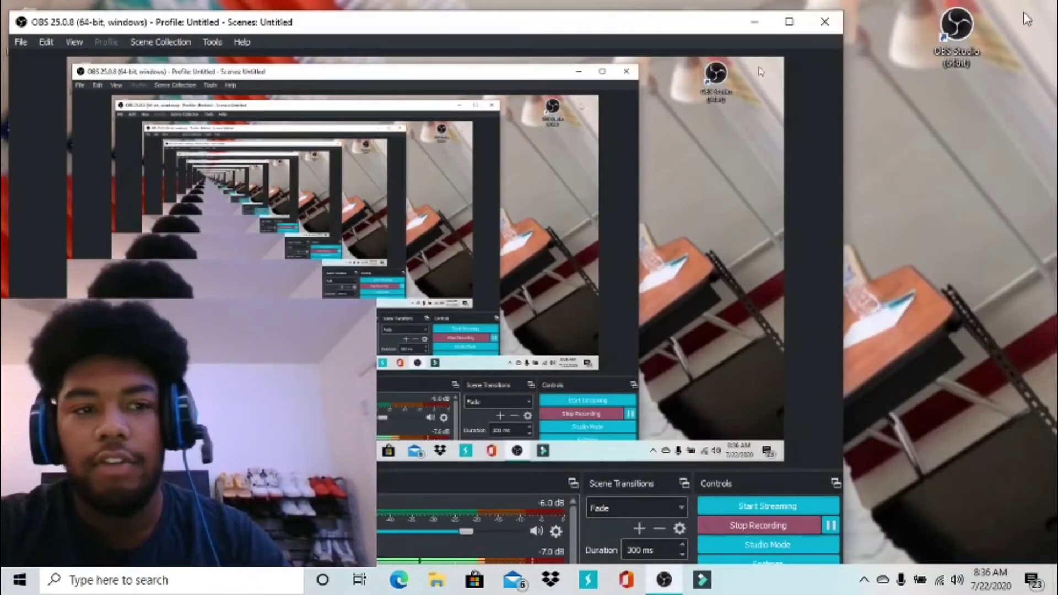
pyautogui.moveTo(578, 31); pyautogui.dragTo(640, 20)
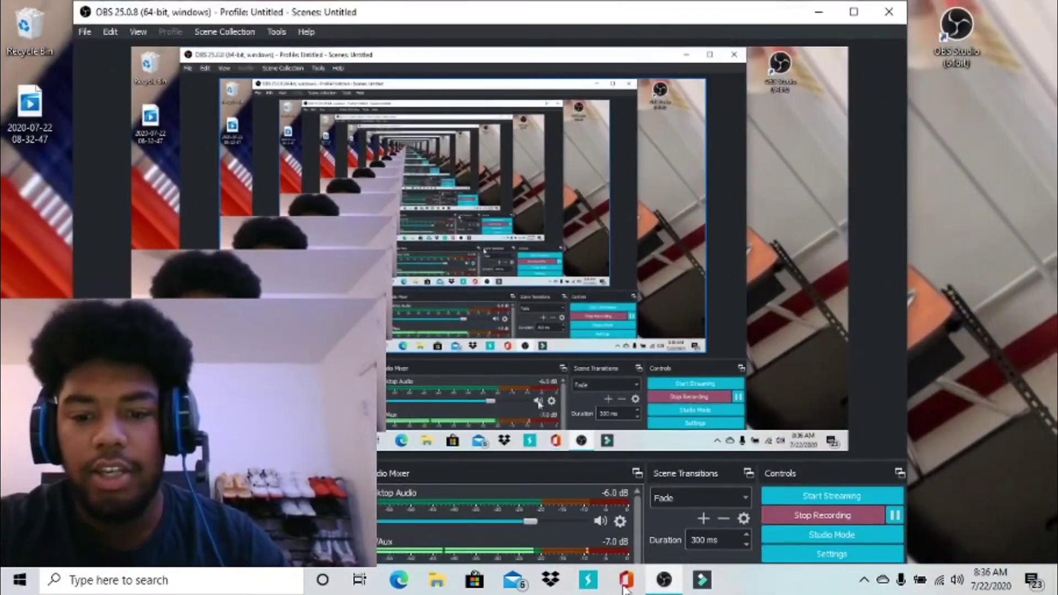
pyautogui.click(492, 370)
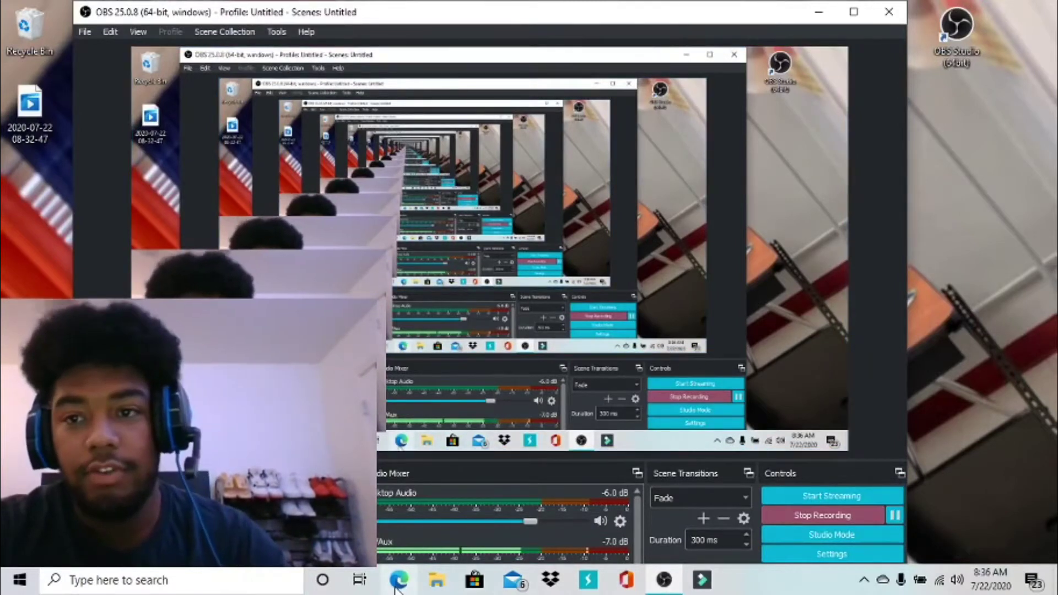
# Delete the OBS Studio (64bit) shortcut from the desktop
pyautogui.rightClick(988, 8)
pyautogui.press('Escape')
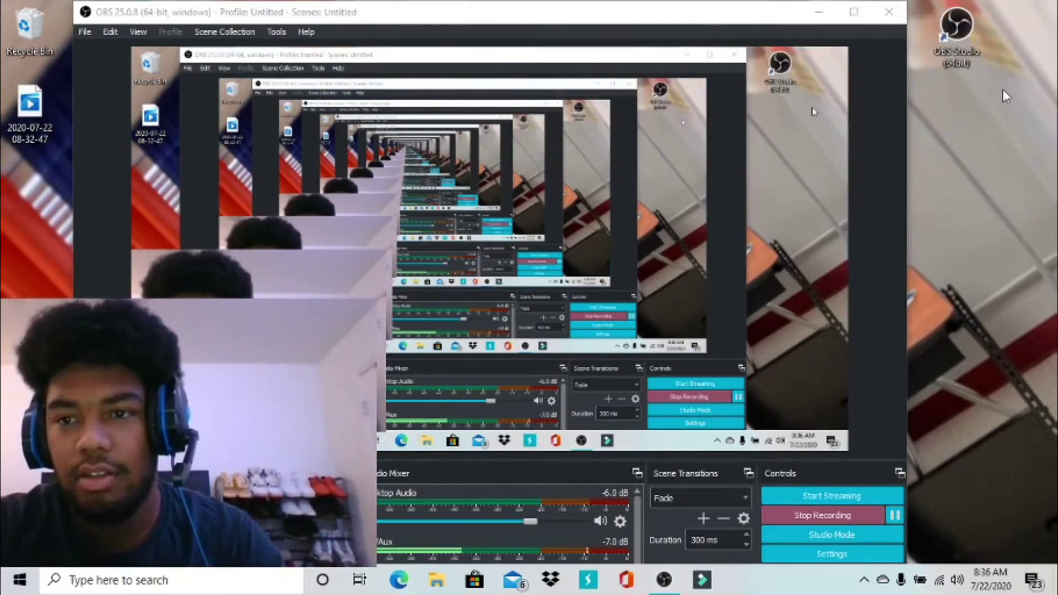
pyautogui.rightClick(957, 34)
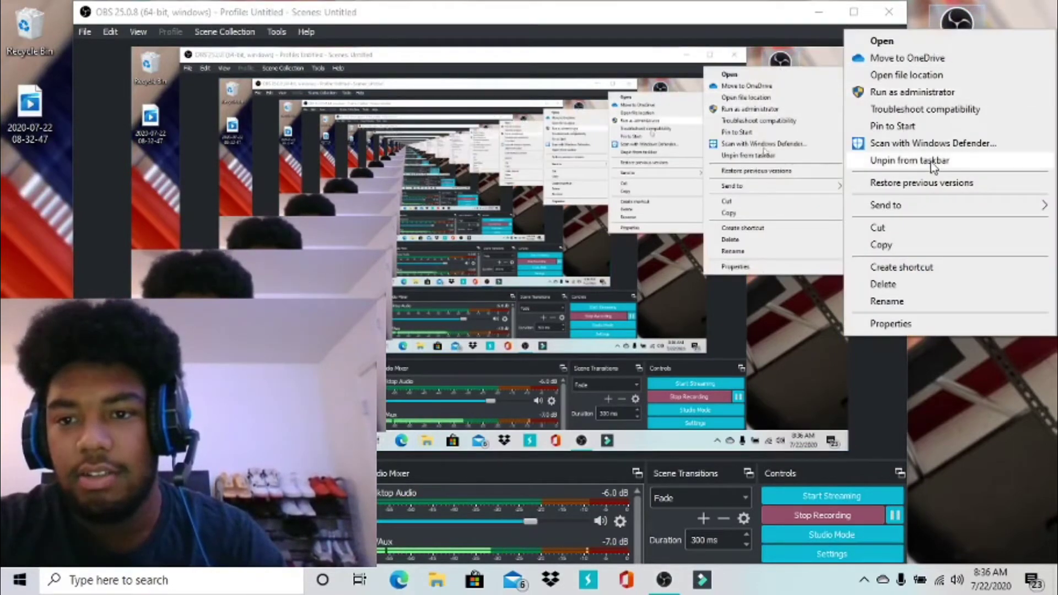
pyautogui.click(916, 283)
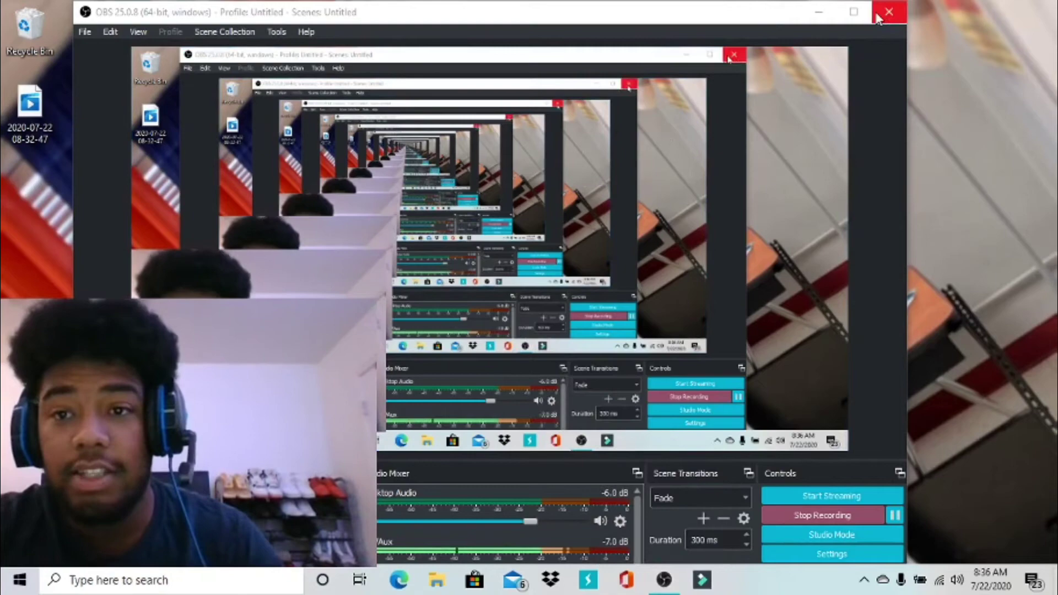
# Maximize the OBS window and examine the volume, balance and monitoring settings in Advanced Audio Properties
pyautogui.click(854, 11)
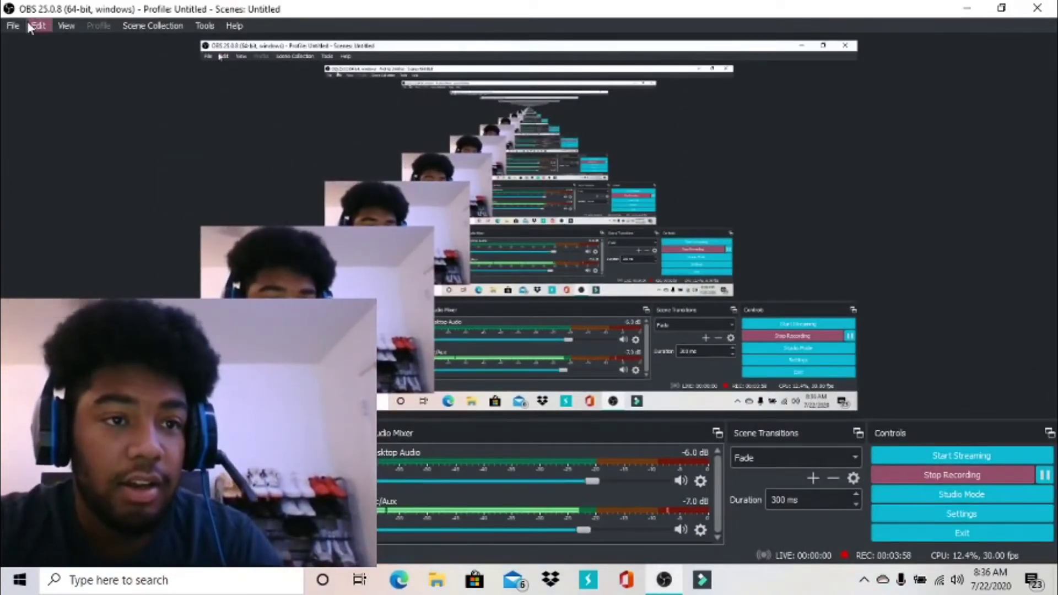
pyautogui.click(13, 25)
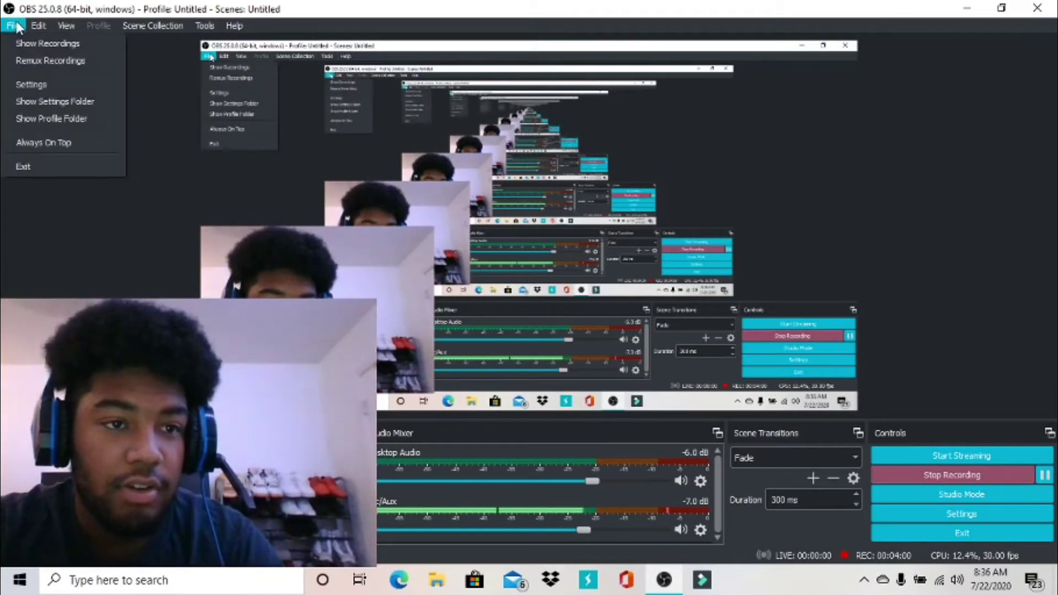
pyautogui.moveTo(45, 28)
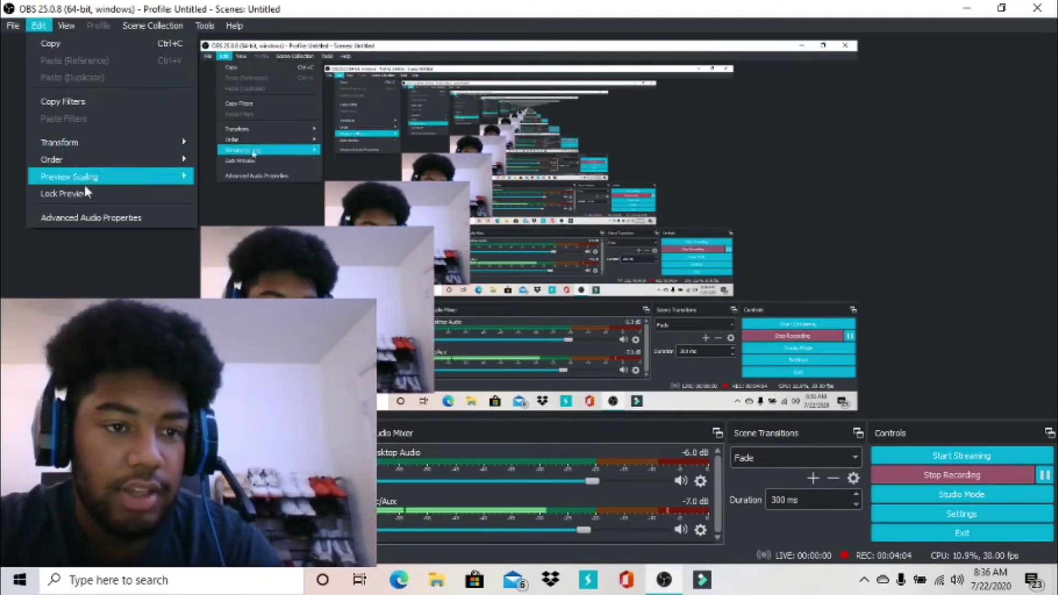
pyautogui.click(80, 218)
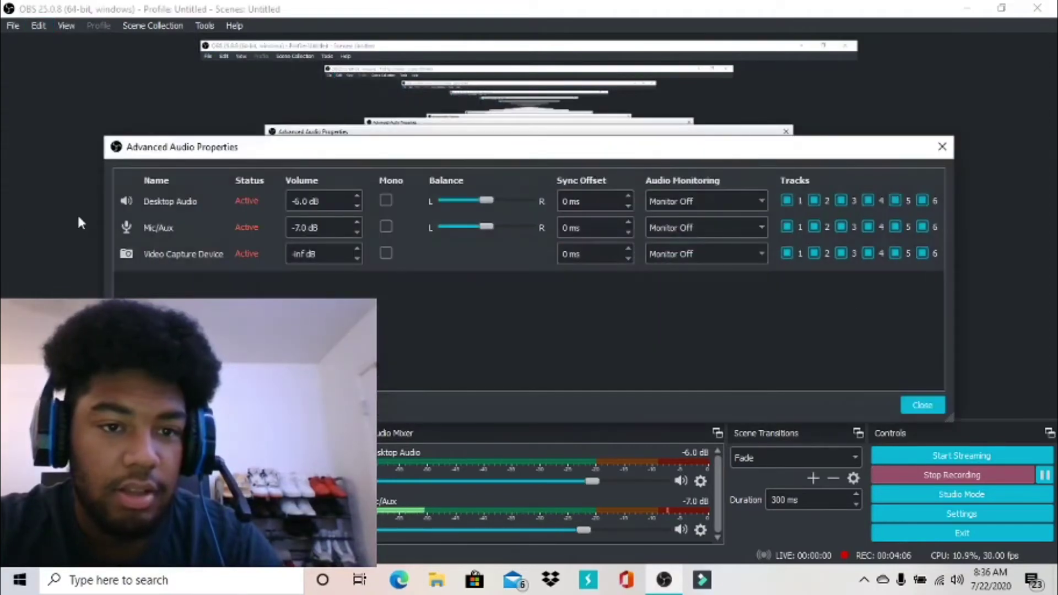
pyautogui.click(942, 146)
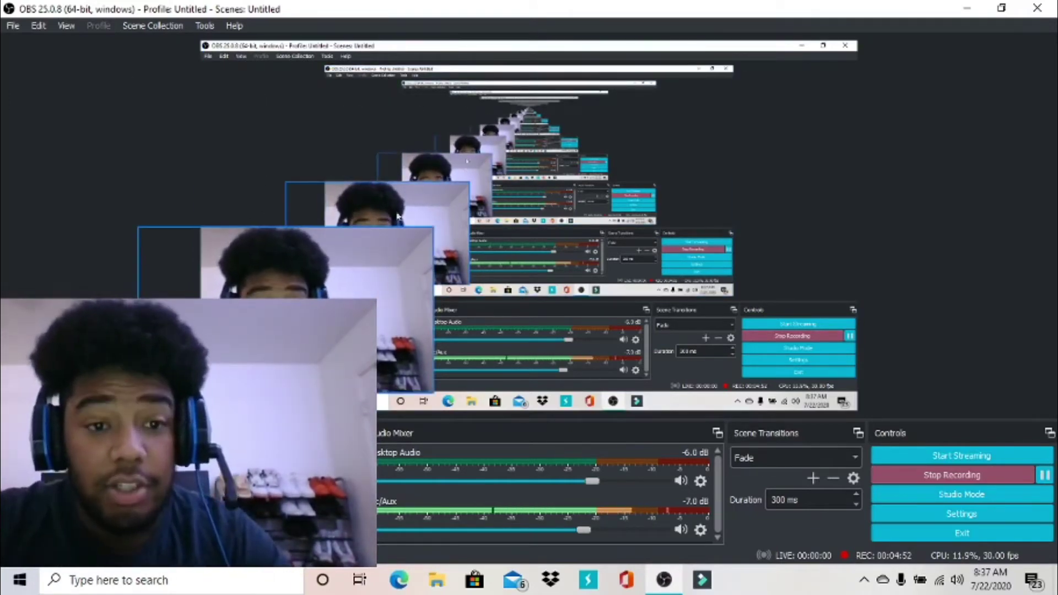
pyautogui.moveTo(353, 262); pyautogui.dragTo(384, 288)
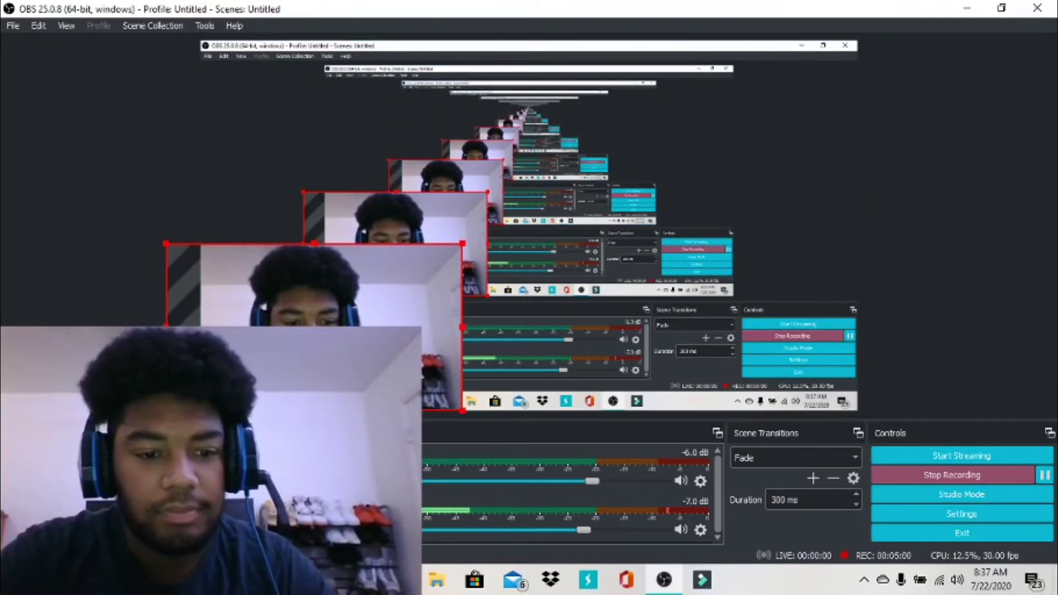
pyautogui.click(198, 551)
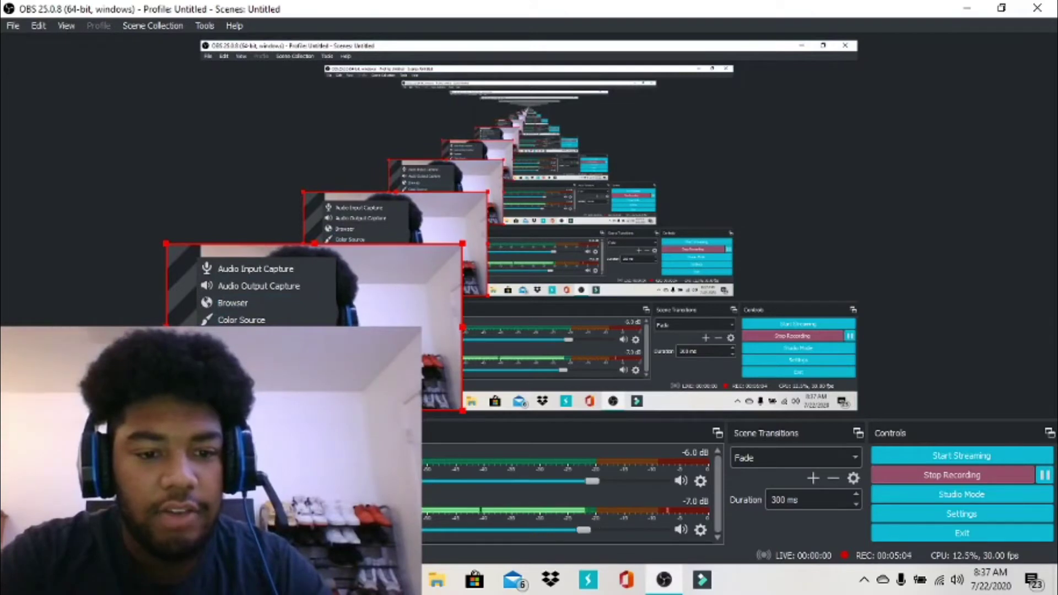
pyautogui.click(243, 474)
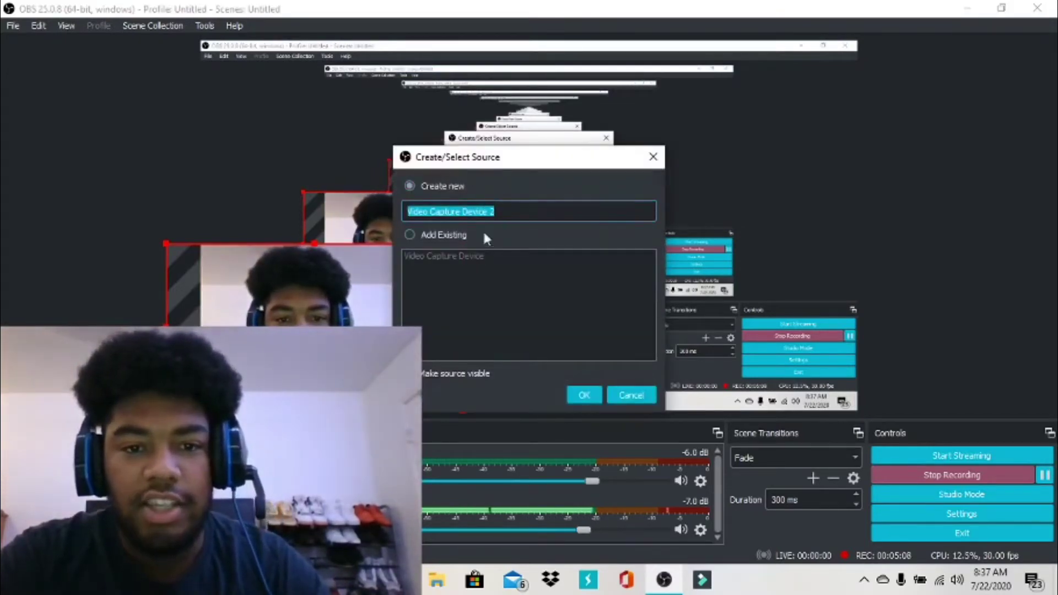
pyautogui.click(513, 209)
pyautogui.doubleClick(513, 209)
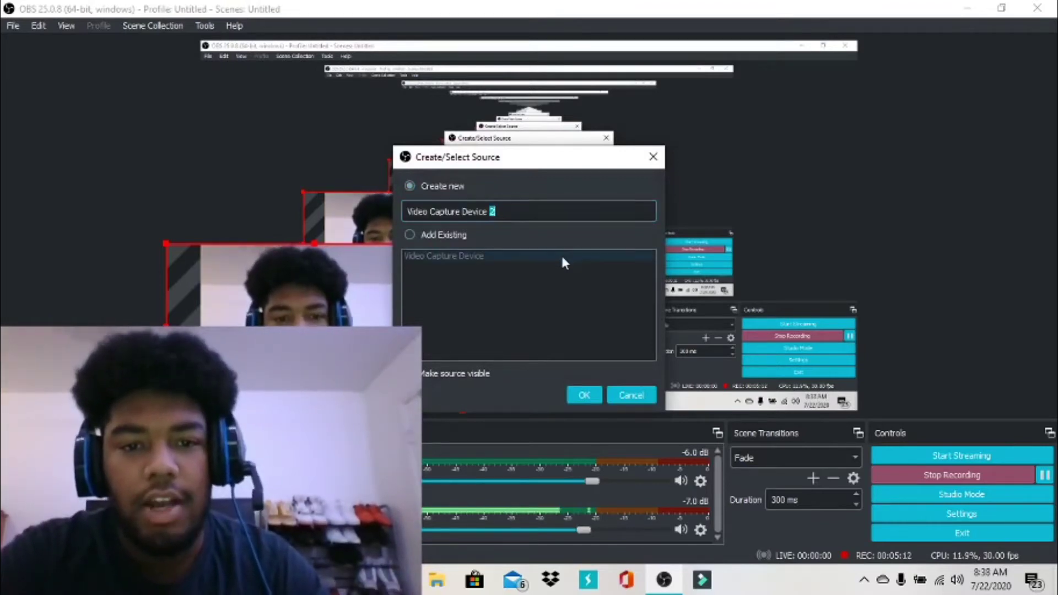
pyautogui.click(571, 232)
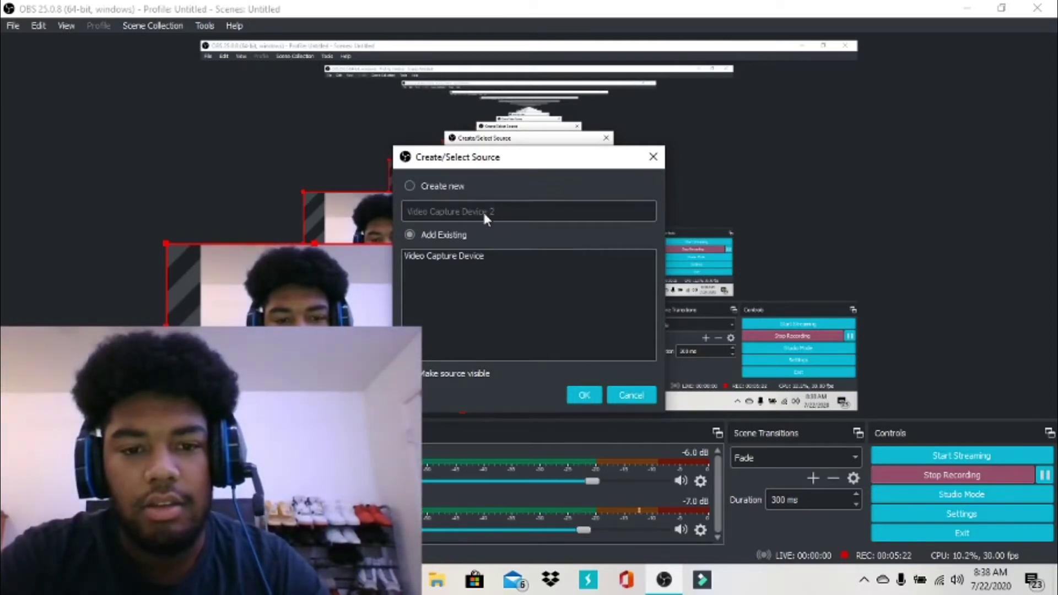
pyautogui.click(440, 185)
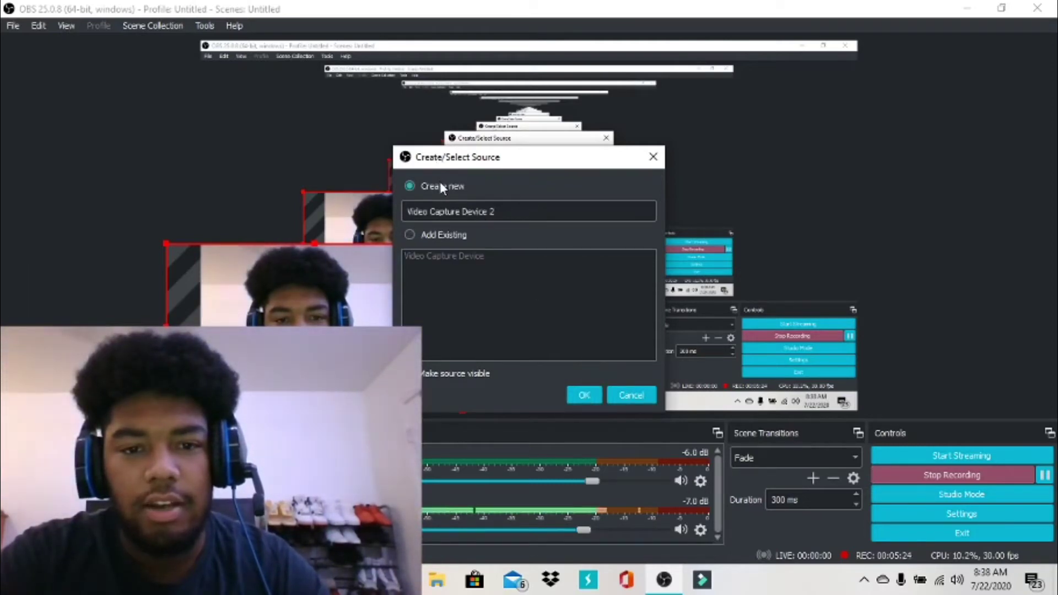
pyautogui.click(653, 157)
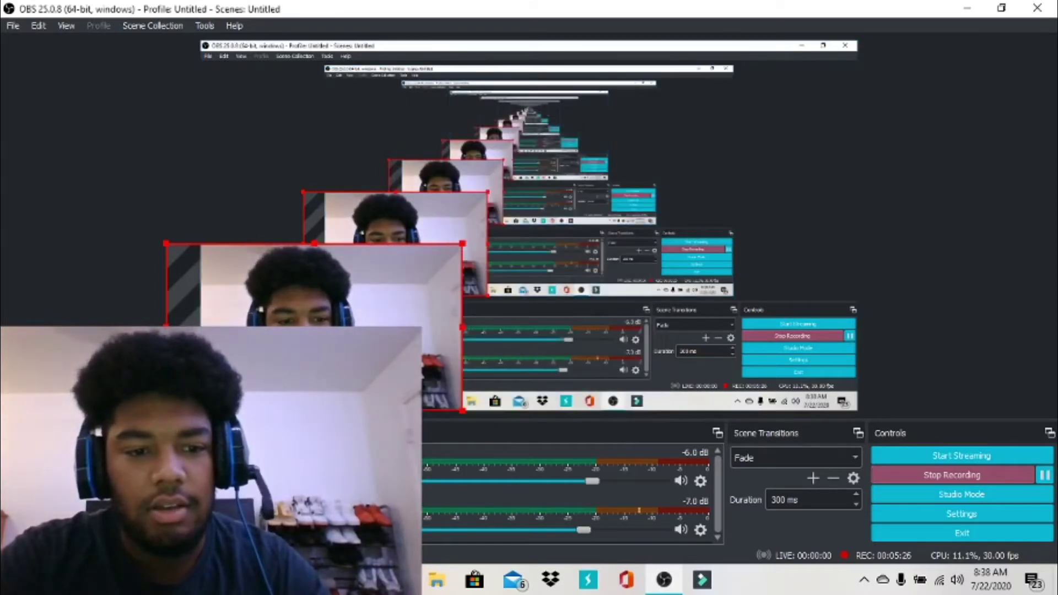
# Remove the existing Video Capture Device source from the scene
pyautogui.rightClick(275, 29)
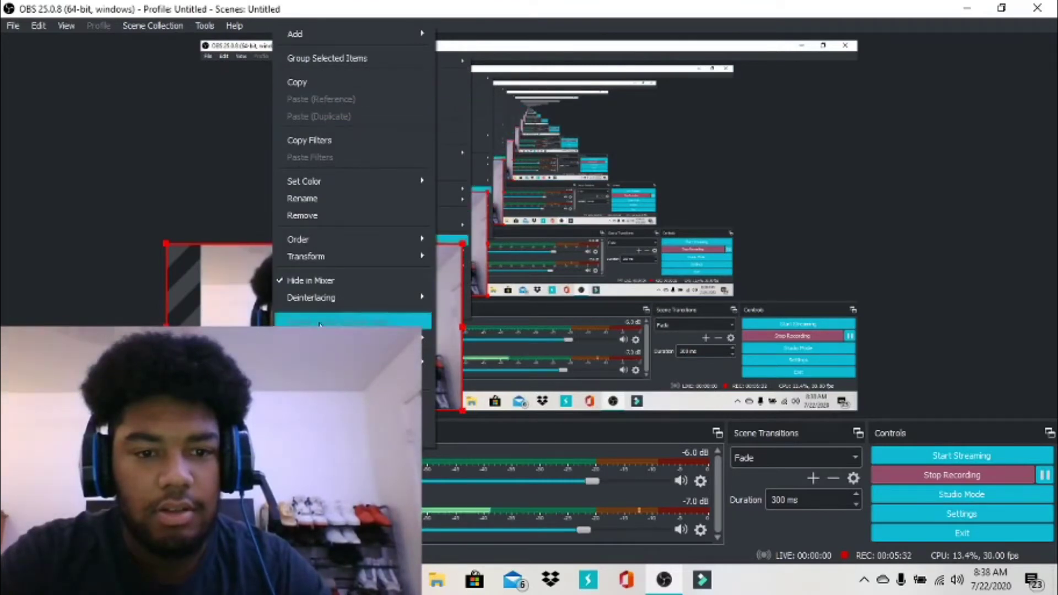
pyautogui.click(331, 216)
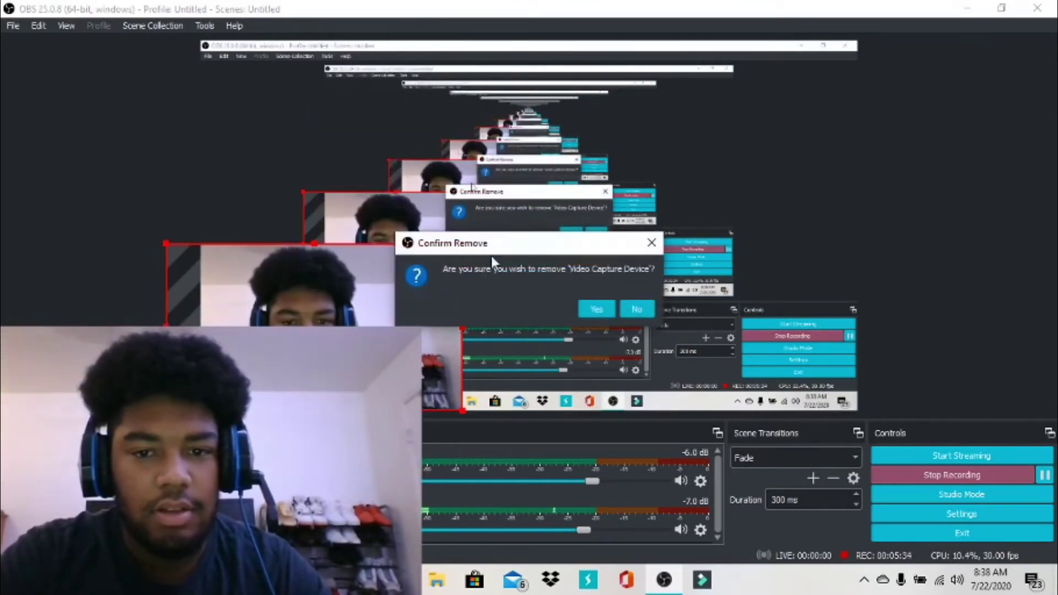
pyautogui.click(604, 308)
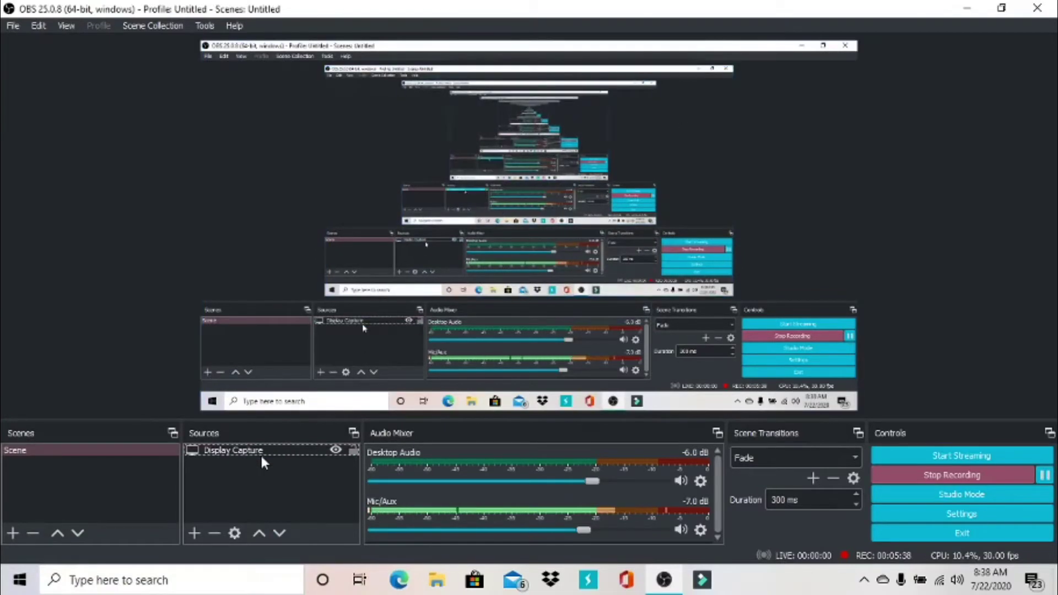
# Add a new Video Capture Device source to the scene under its default name, with the source visible
pyautogui.click(195, 532)
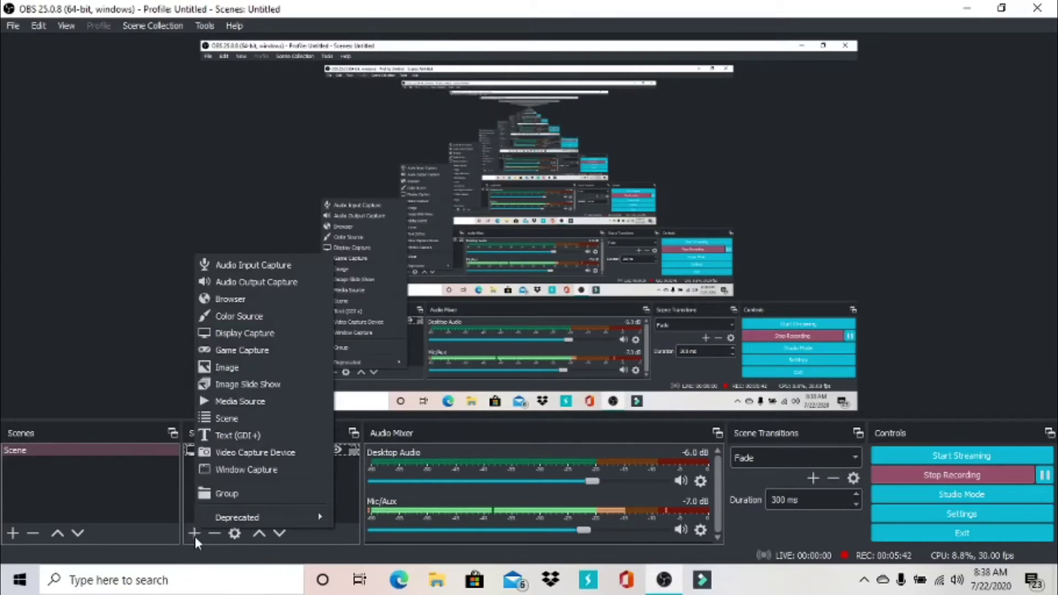
pyautogui.click(141, 491)
pyautogui.click(194, 533)
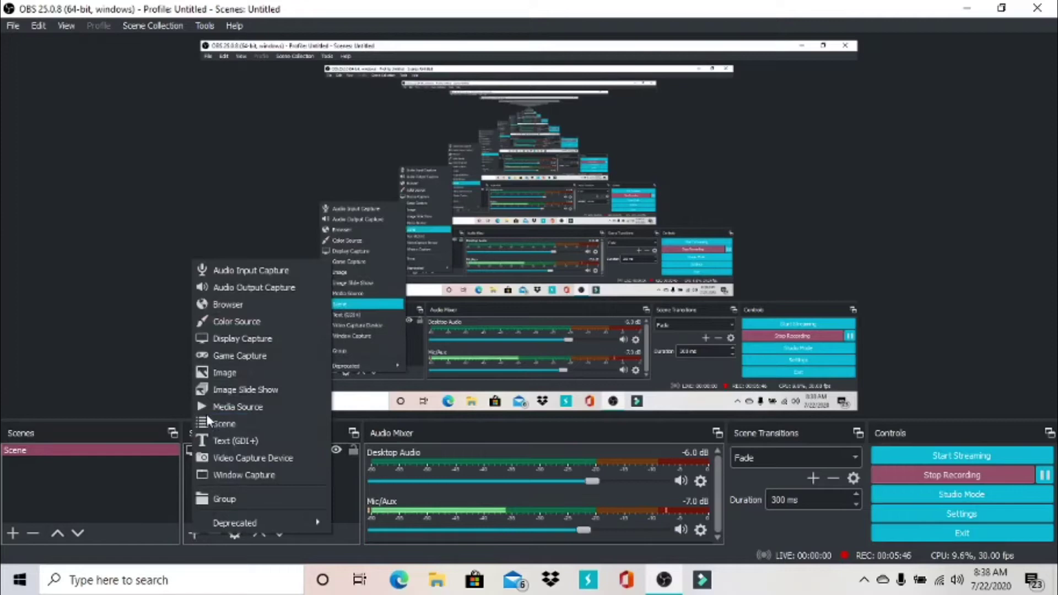
pyautogui.click(244, 455)
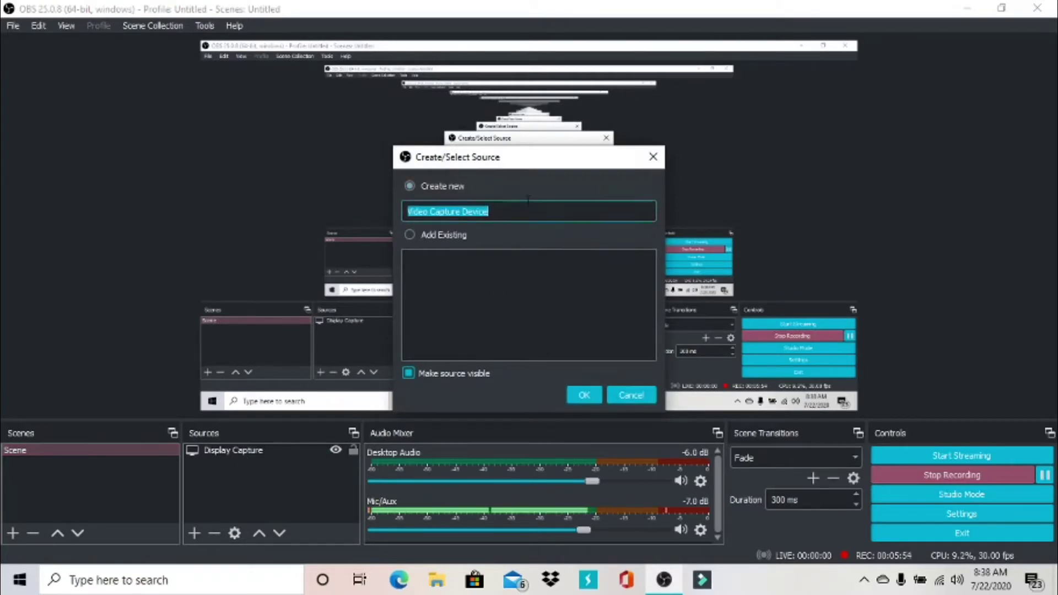
pyautogui.click(588, 386)
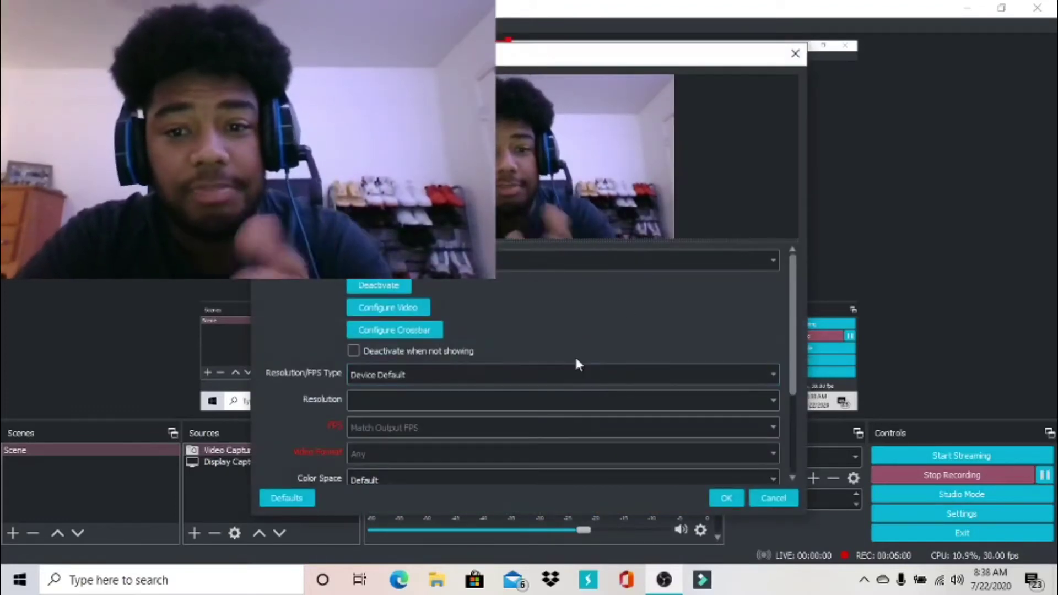
# Examine the webcam source's device choices and its resolution, color, buffering and audio output settings
pyautogui.click(703, 253)
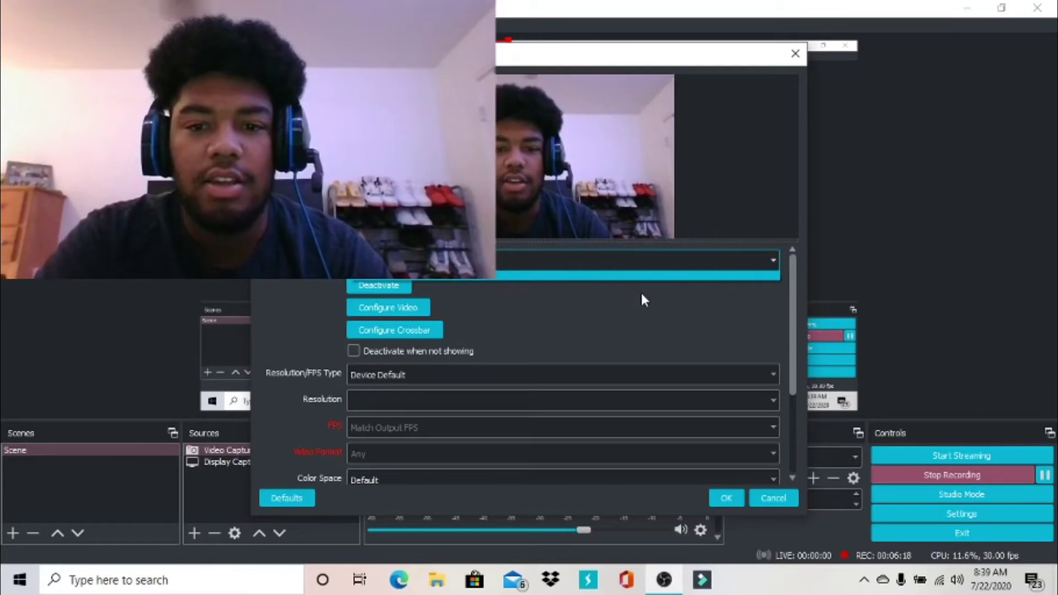
pyautogui.click(687, 301)
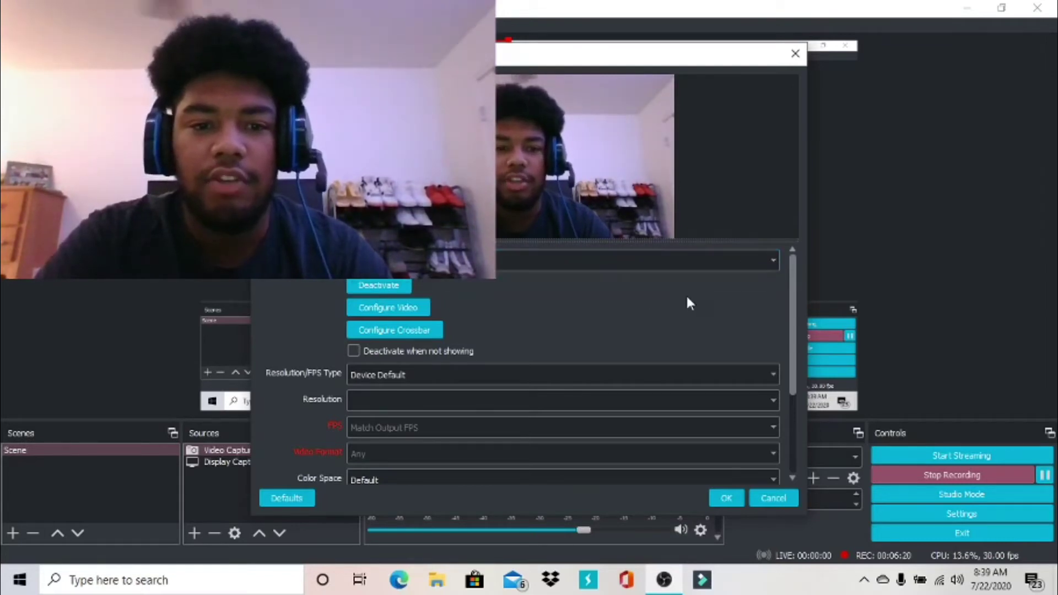
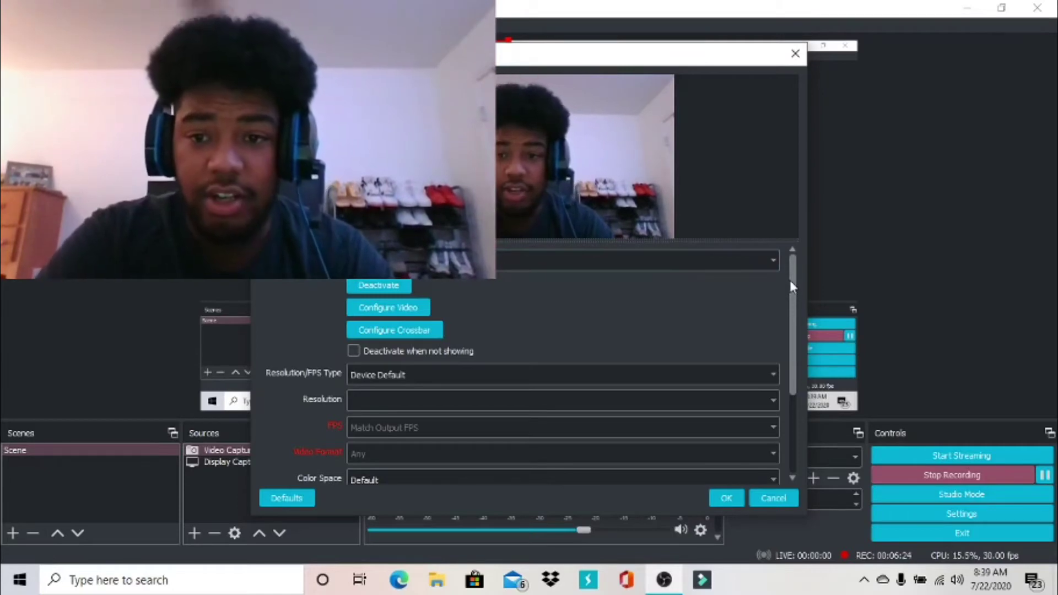
pyautogui.moveTo(791, 282); pyautogui.dragTo(801, 368)
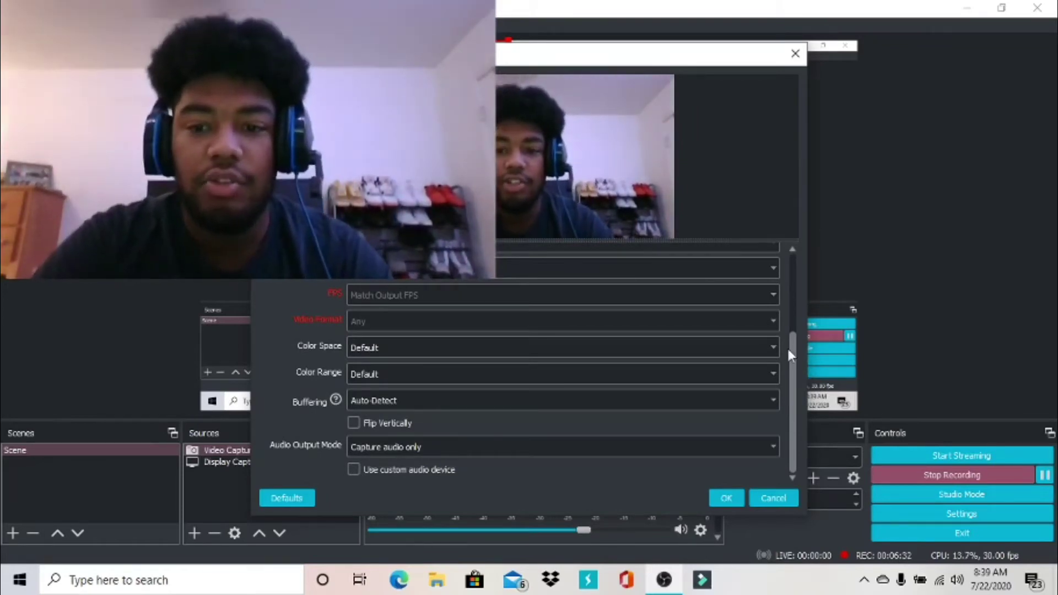
pyautogui.moveTo(790, 346)
pyautogui.mouseDown()
pyautogui.moveTo(798, 263)
pyautogui.moveTo(774, 344)
pyautogui.mouseUp()
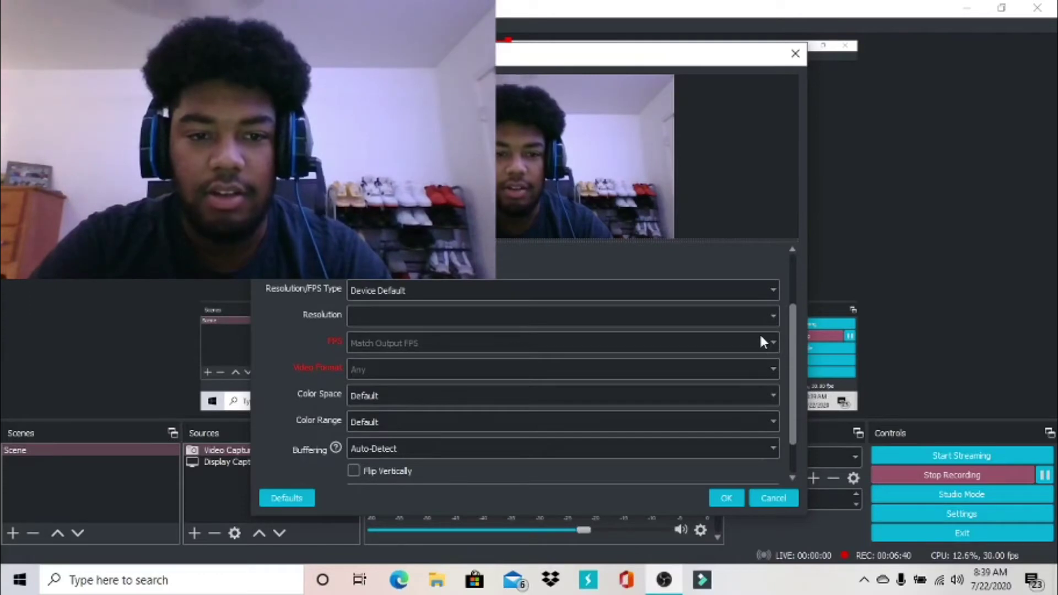
# Try the Custom Resolution/FPS Type for the webcam source and return it to Device Default
pyautogui.click(740, 284)
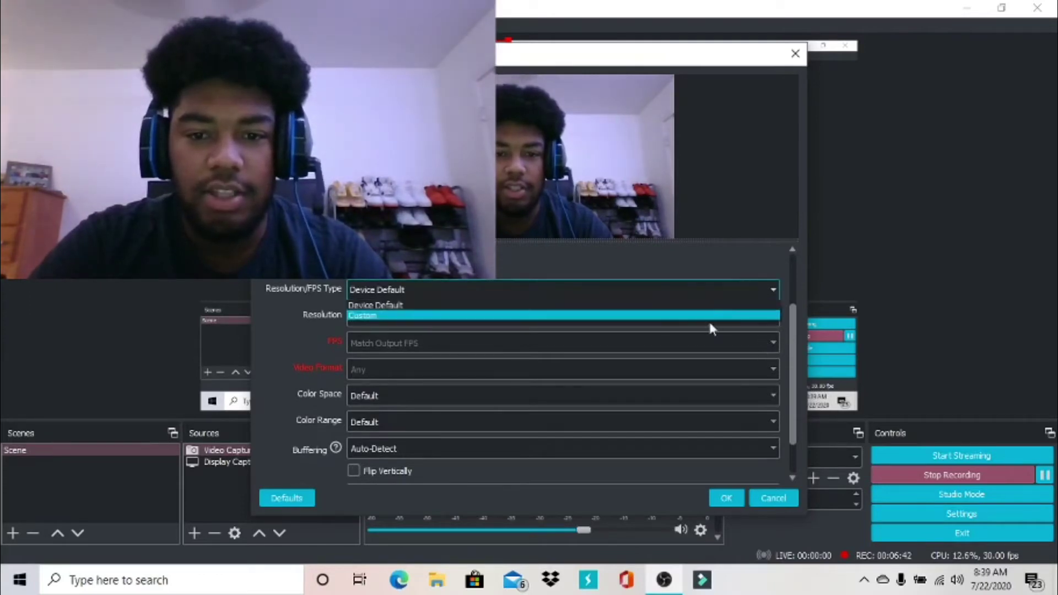
pyautogui.click(710, 325)
pyautogui.click(716, 292)
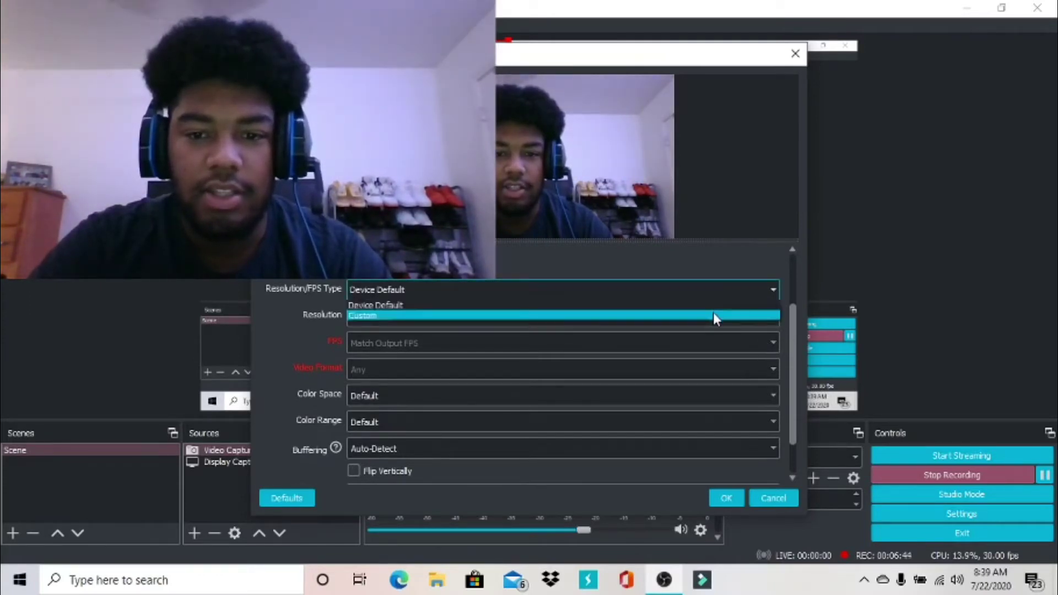
pyautogui.click(713, 312)
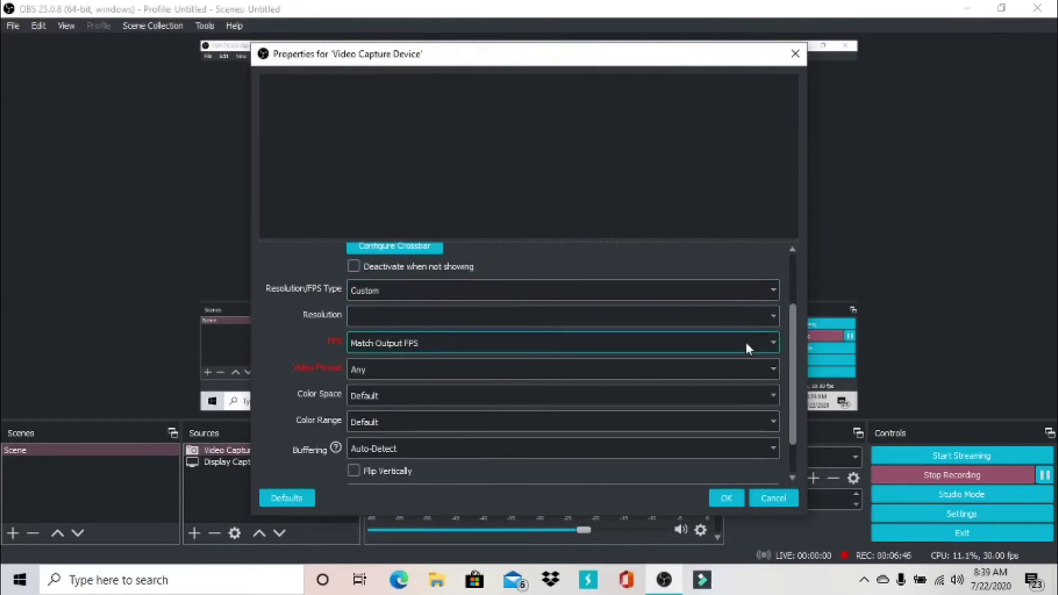
pyautogui.click(761, 295)
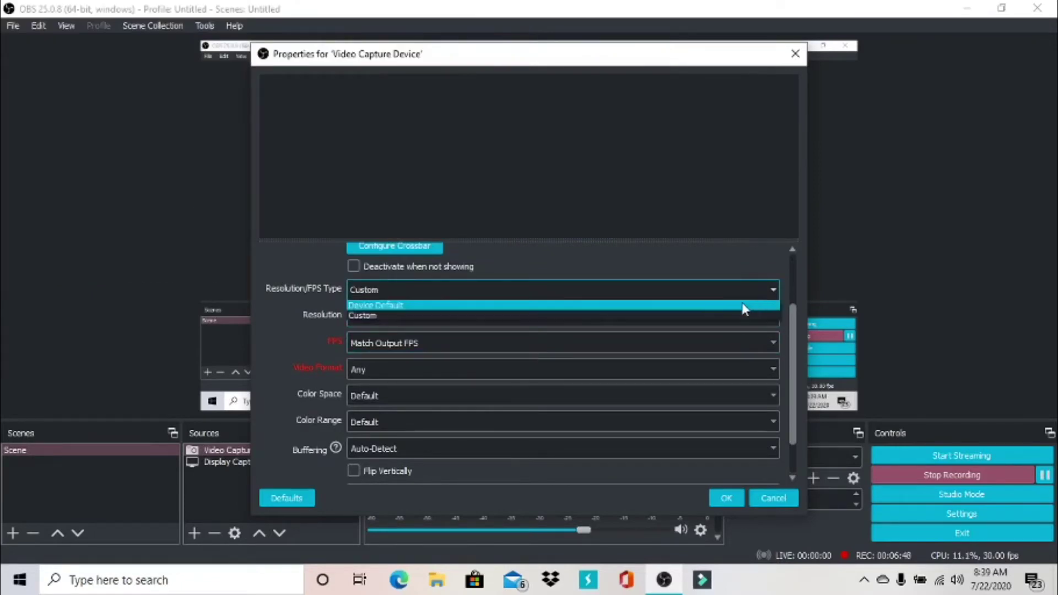
pyautogui.click(741, 303)
# Accept the webcam source's properties, and shrink the webcam image and place it in the lower-left corner of the preview canvas
pyautogui.moveTo(791, 302); pyautogui.dragTo(795, 256)
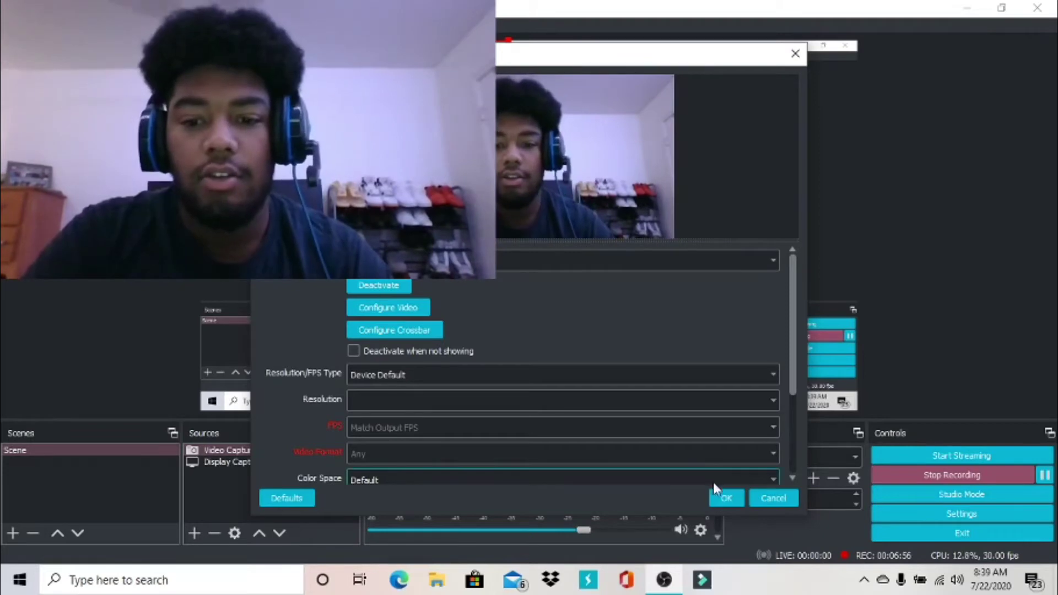
pyautogui.click(726, 498)
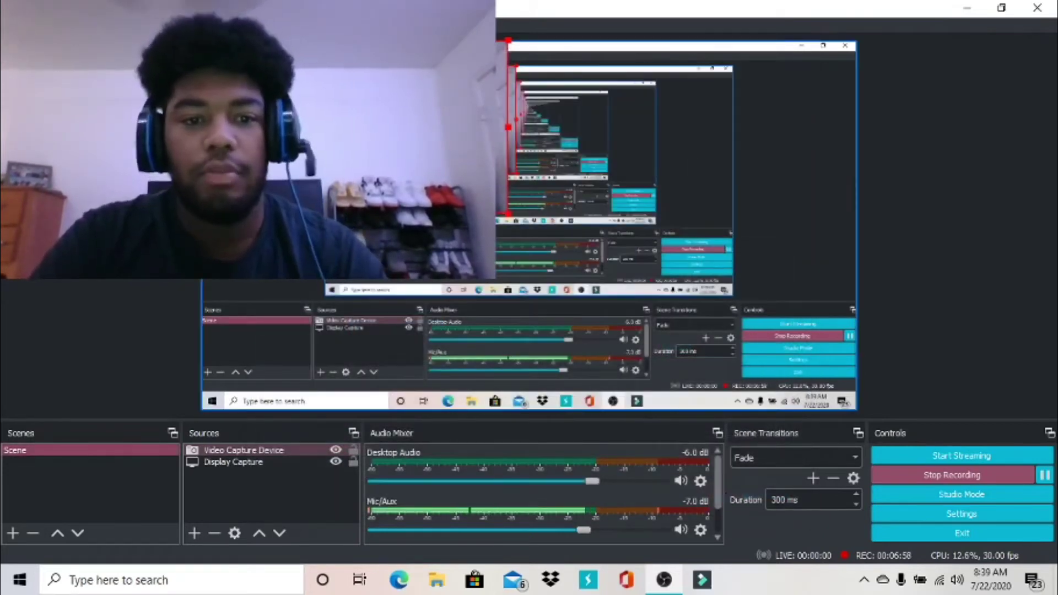
pyautogui.moveTo(352, 132); pyautogui.dragTo(408, 212)
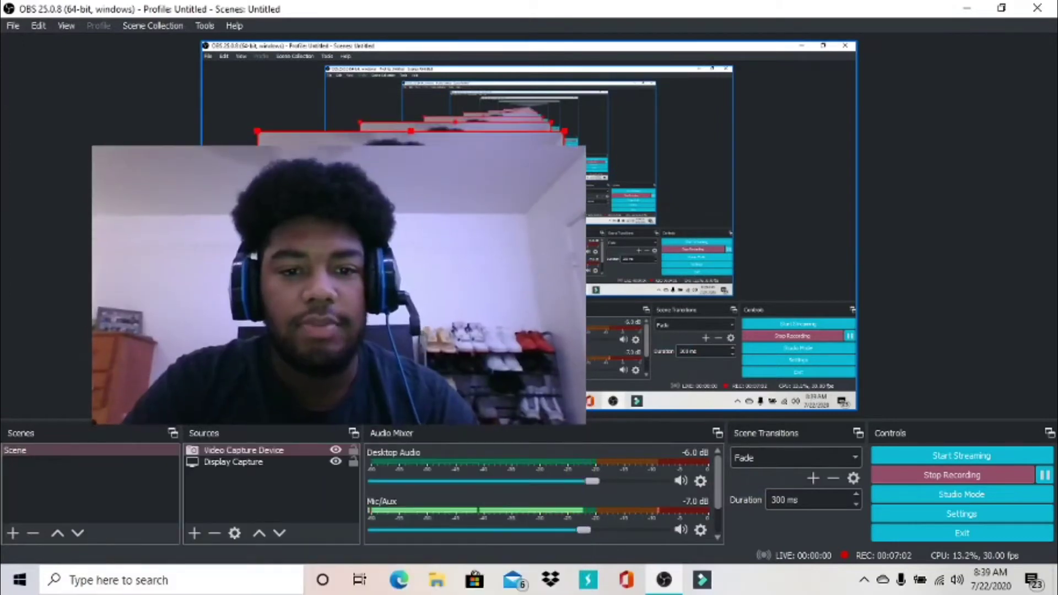
pyautogui.moveTo(585, 424); pyautogui.dragTo(412, 398)
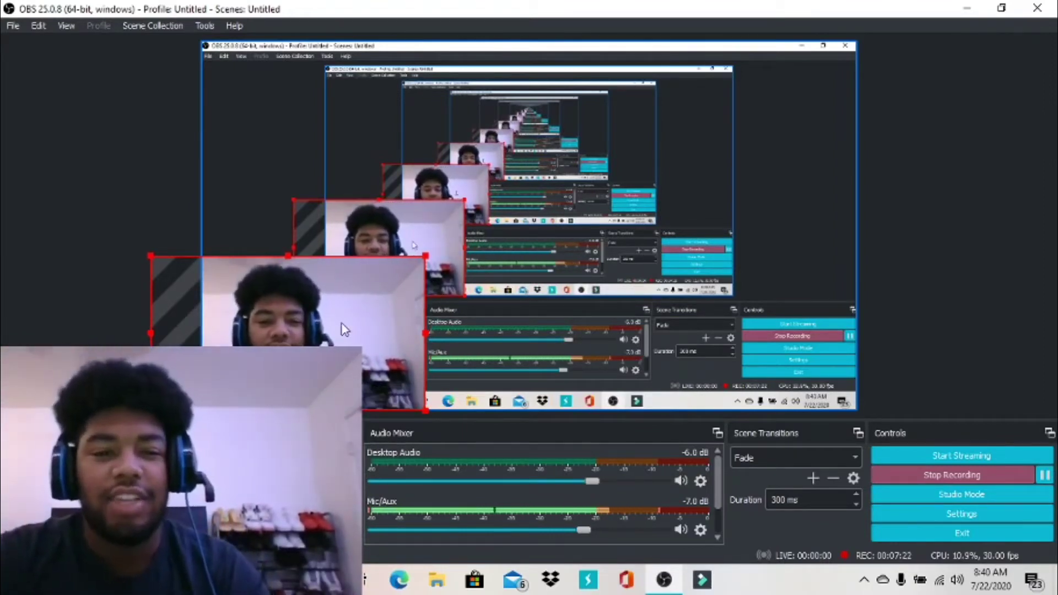
pyautogui.moveTo(345, 329); pyautogui.dragTo(433, 222)
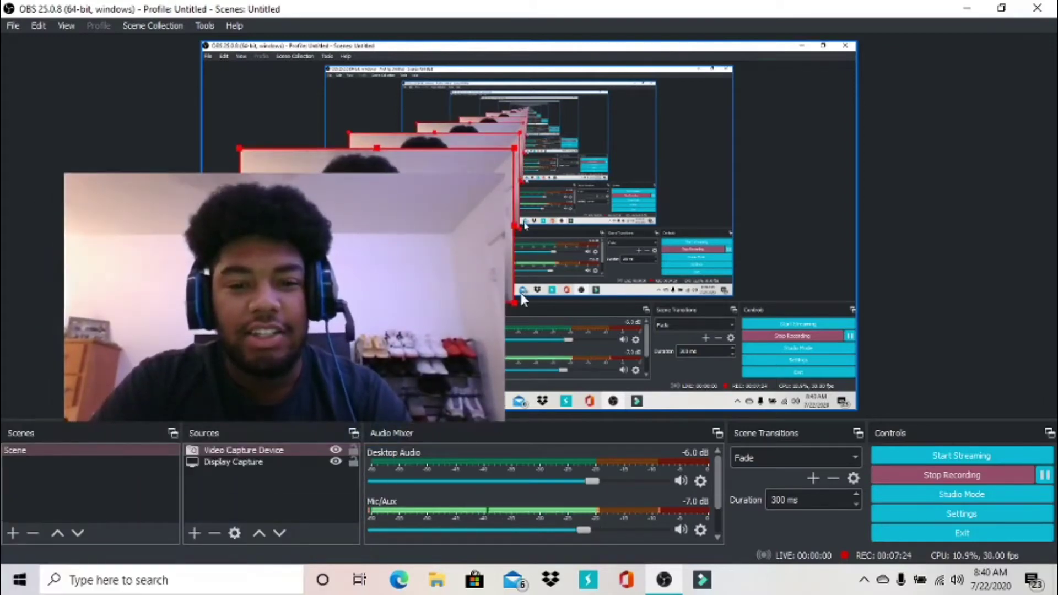
pyautogui.moveTo(513, 301); pyautogui.dragTo(303, 380)
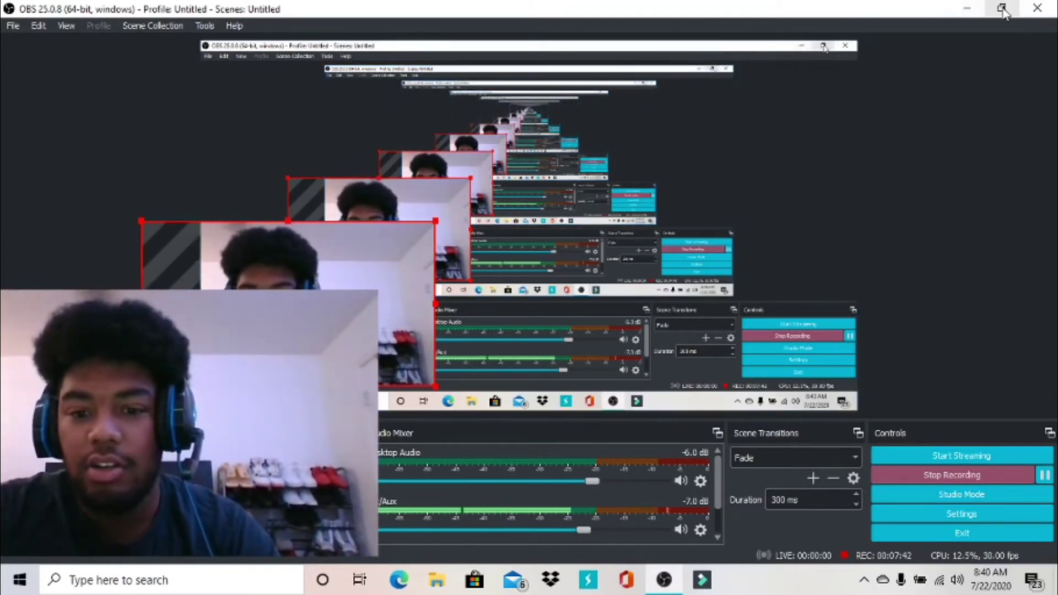
# Open Microsoft Edge, view it maximized and at its smaller window size, and close it to return to OBS
pyautogui.click(393, 584)
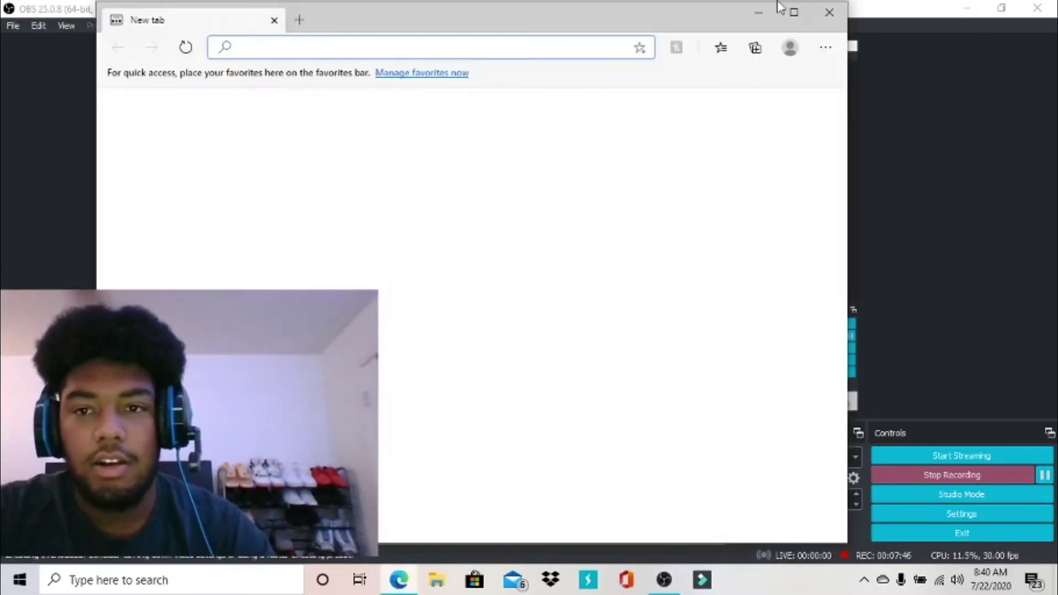
pyautogui.click(792, 11)
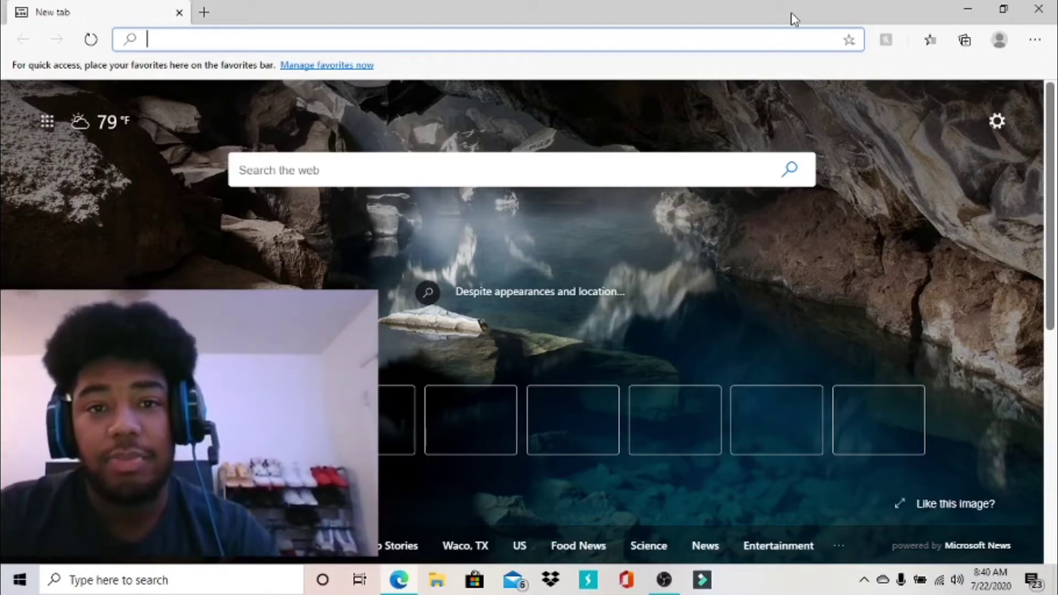
pyautogui.click(1003, 15)
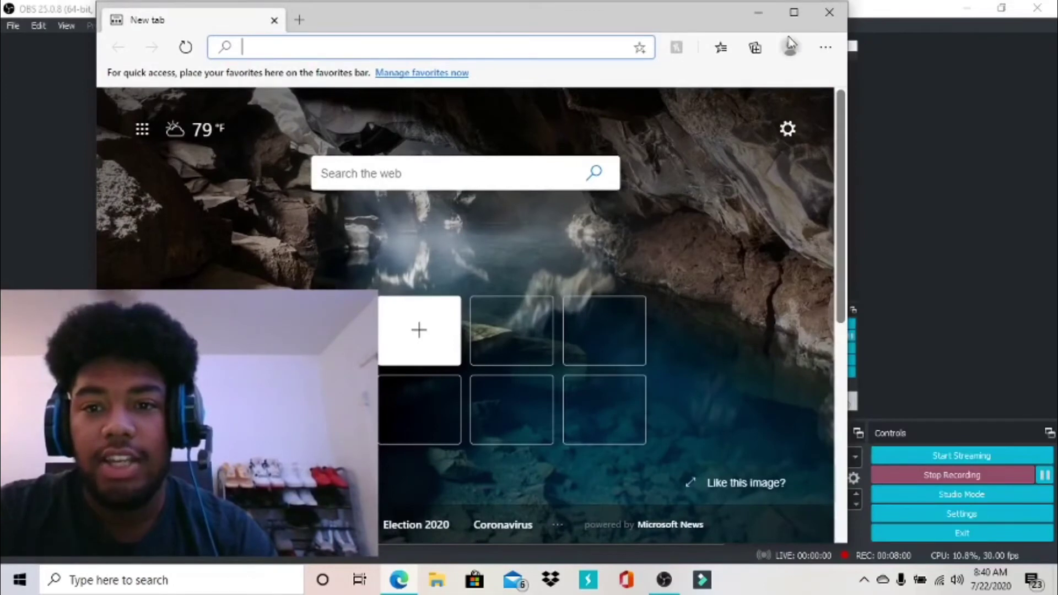
pyautogui.click(830, 12)
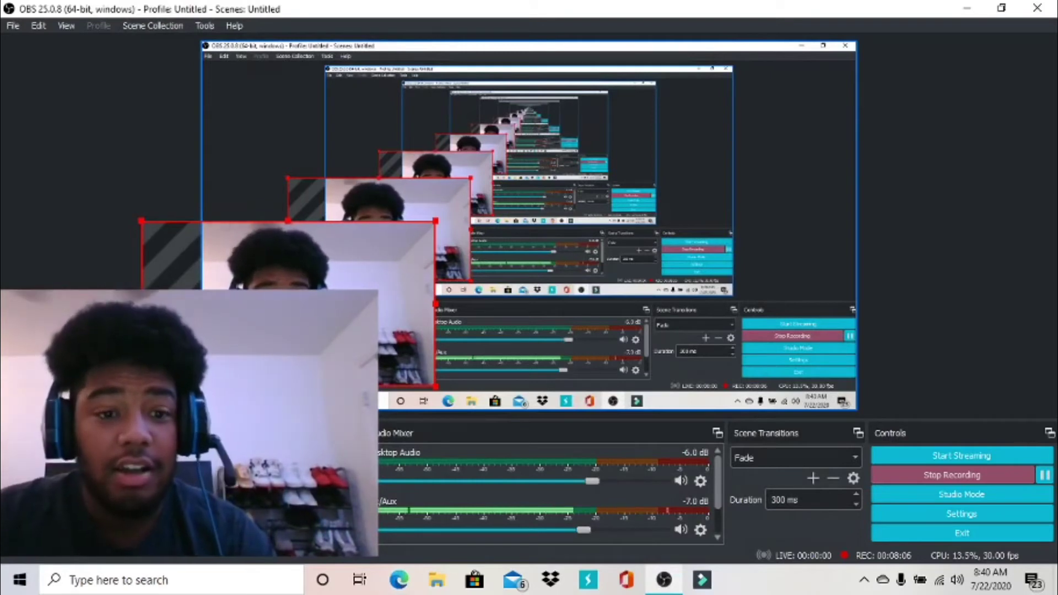
# Replace the Display Capture source with a new one that captures Display 1: 1366x768 @ 0,0
pyautogui.rightClick(242, 80)
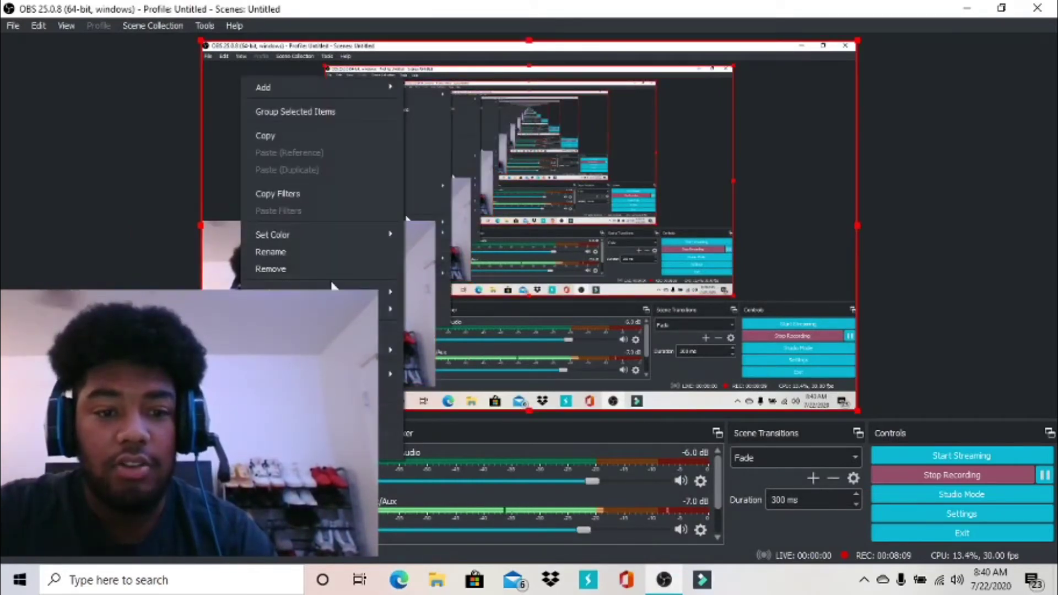
pyautogui.click(300, 268)
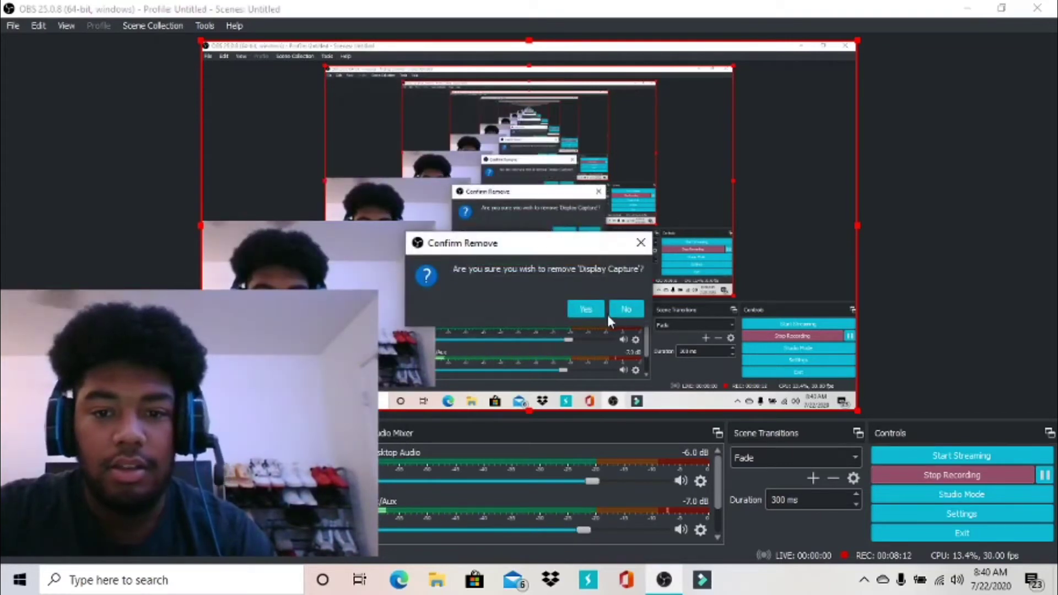
pyautogui.click(585, 308)
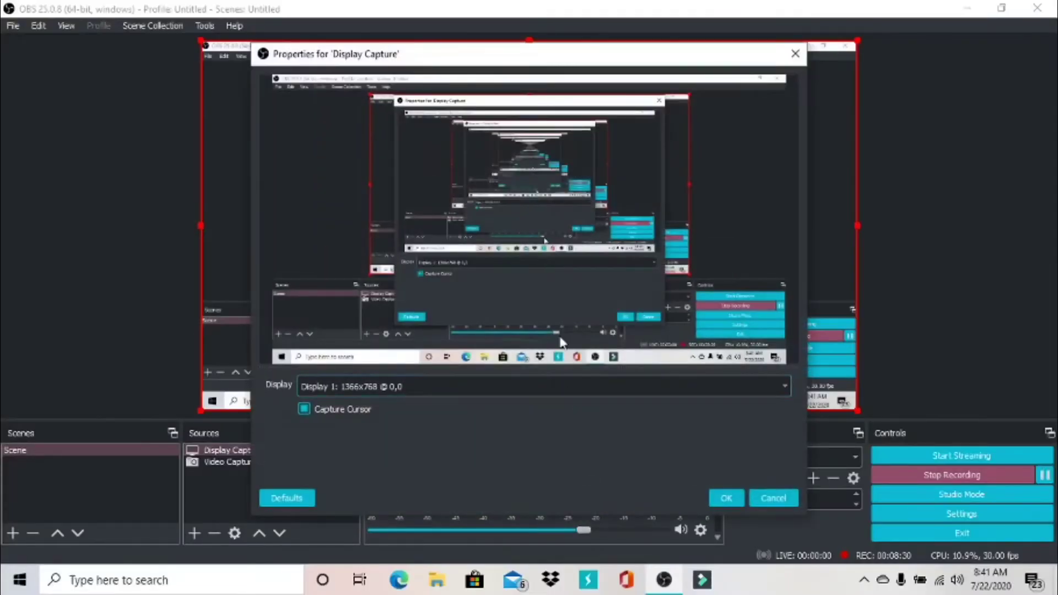
pyautogui.click(568, 386)
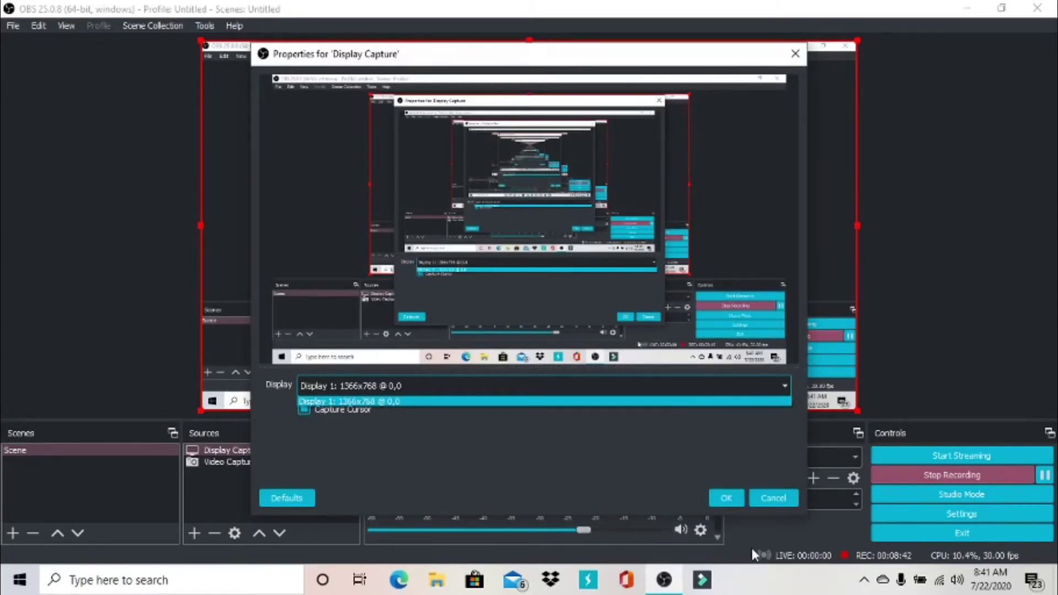
pyautogui.click(729, 501)
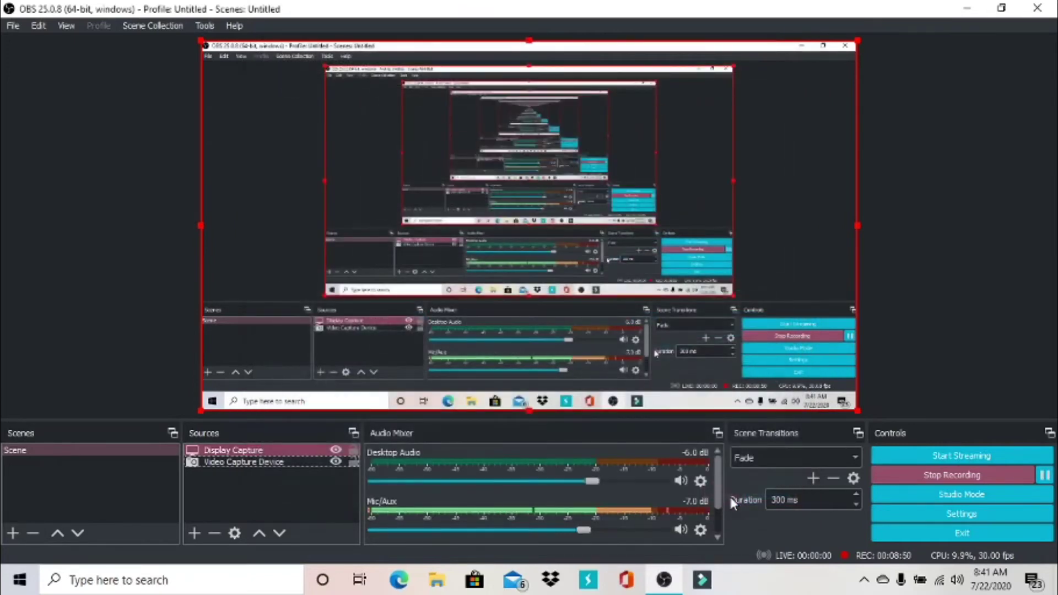
# Reorder the sources so that Video Capture Device sits above Display Capture
pyautogui.click(314, 462)
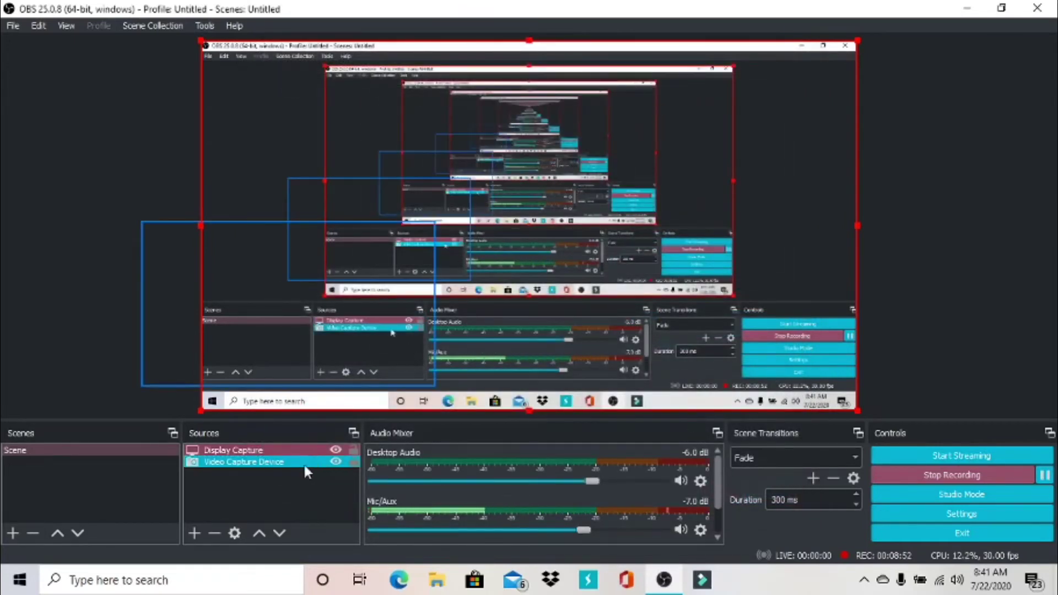
pyautogui.click(291, 485)
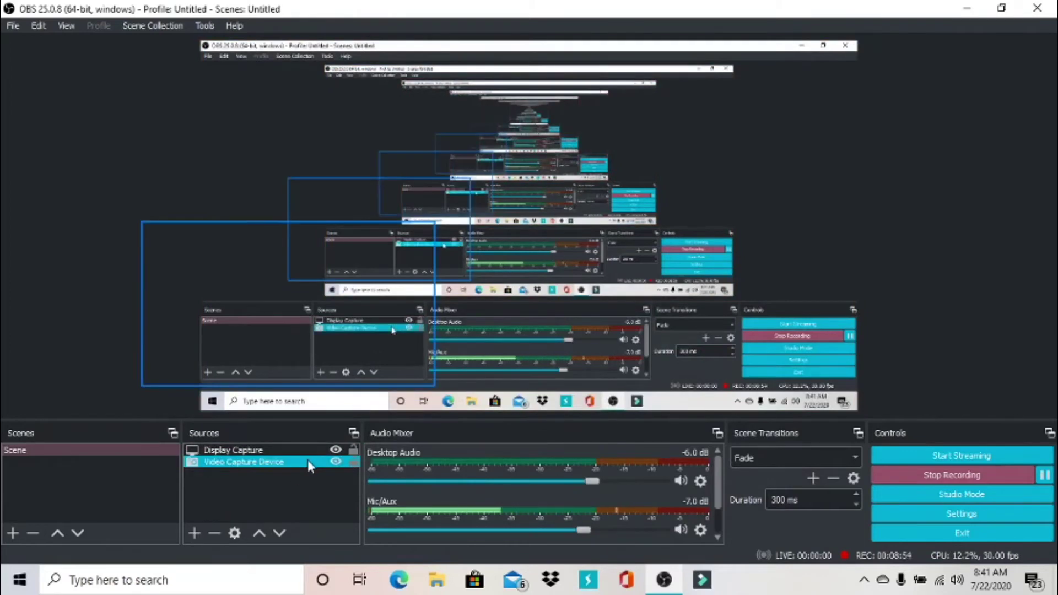
pyautogui.moveTo(307, 459); pyautogui.dragTo(310, 447)
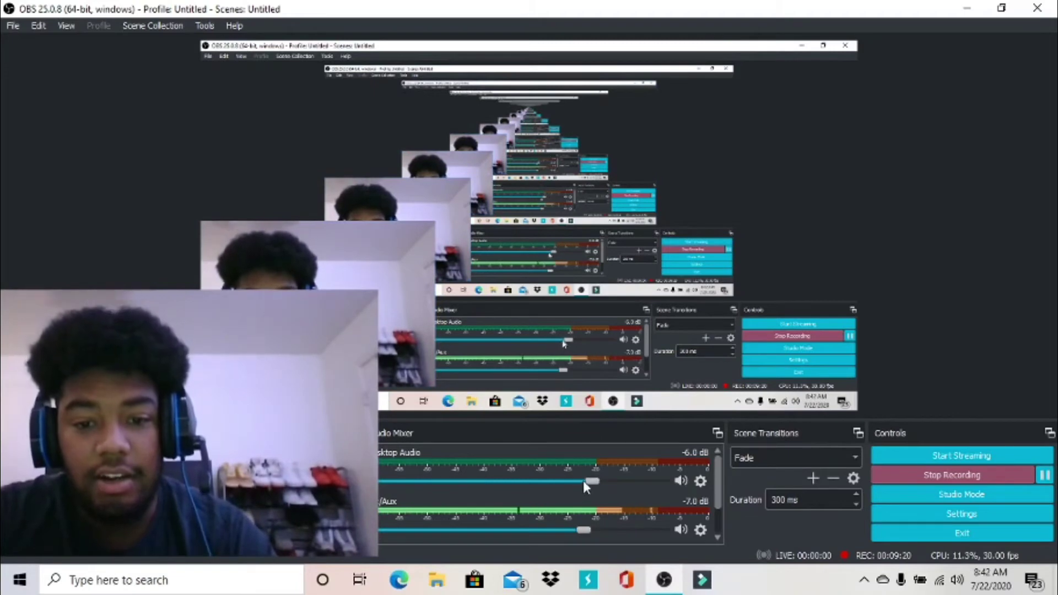
# Set the Desktop Audio volume to -4.5 dB in the mixer
pyautogui.moveTo(585, 482); pyautogui.dragTo(533, 481)
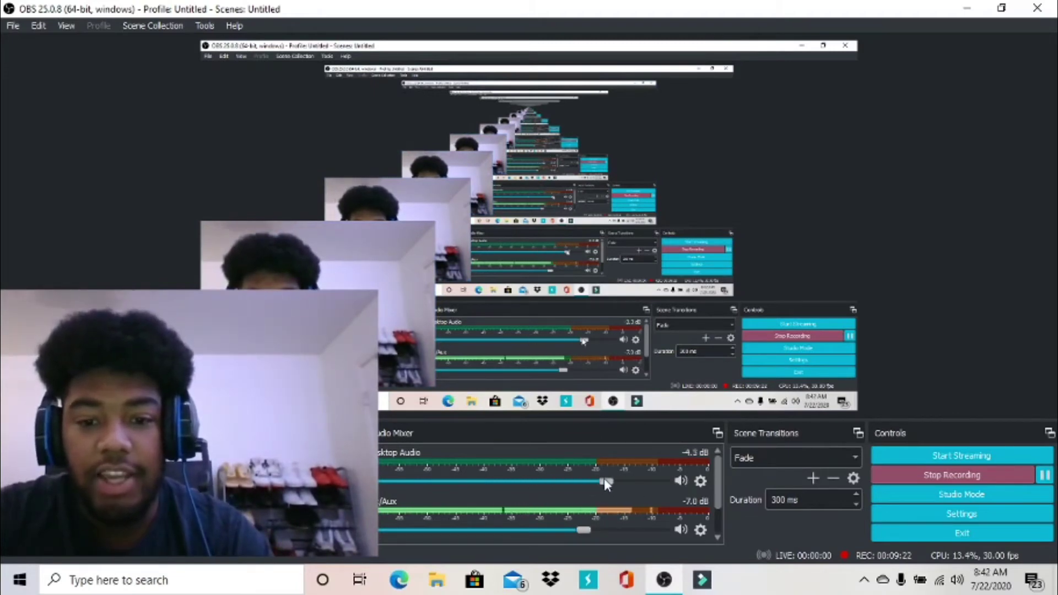
pyautogui.moveTo(614, 483); pyautogui.dragTo(605, 483)
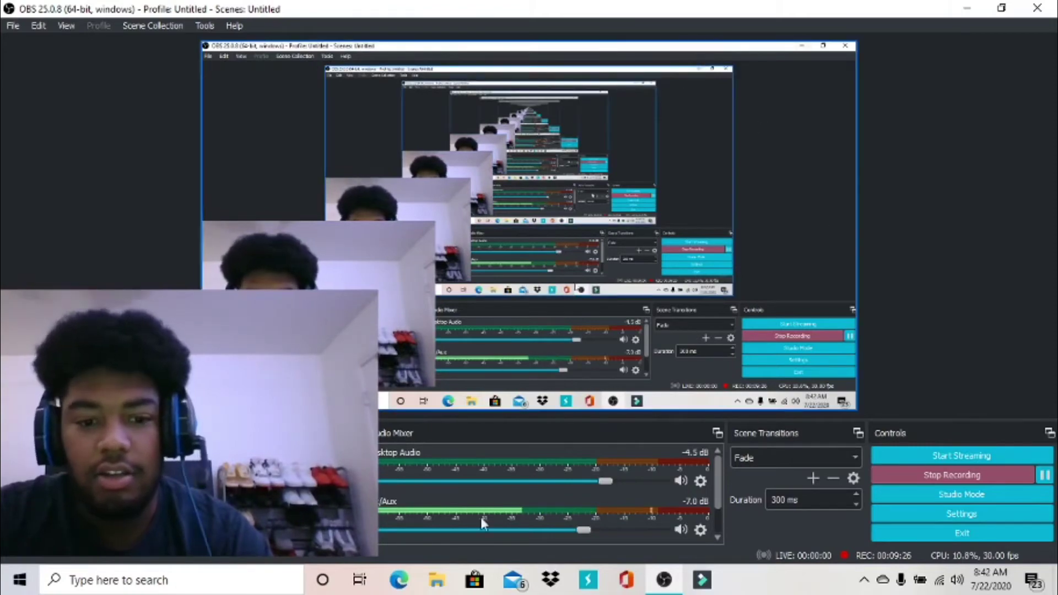
# Switch to a maximized Microsoft Edge window, load youtube.com and go to the channel's own uploaded videos
pyautogui.click(396, 589)
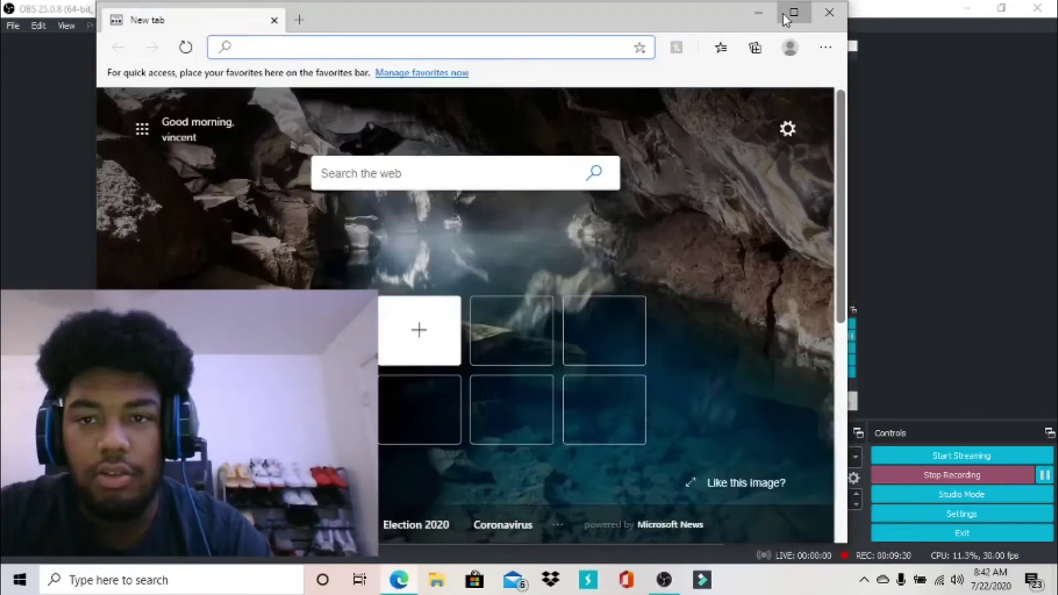
pyautogui.click(789, 13)
pyautogui.write('y')
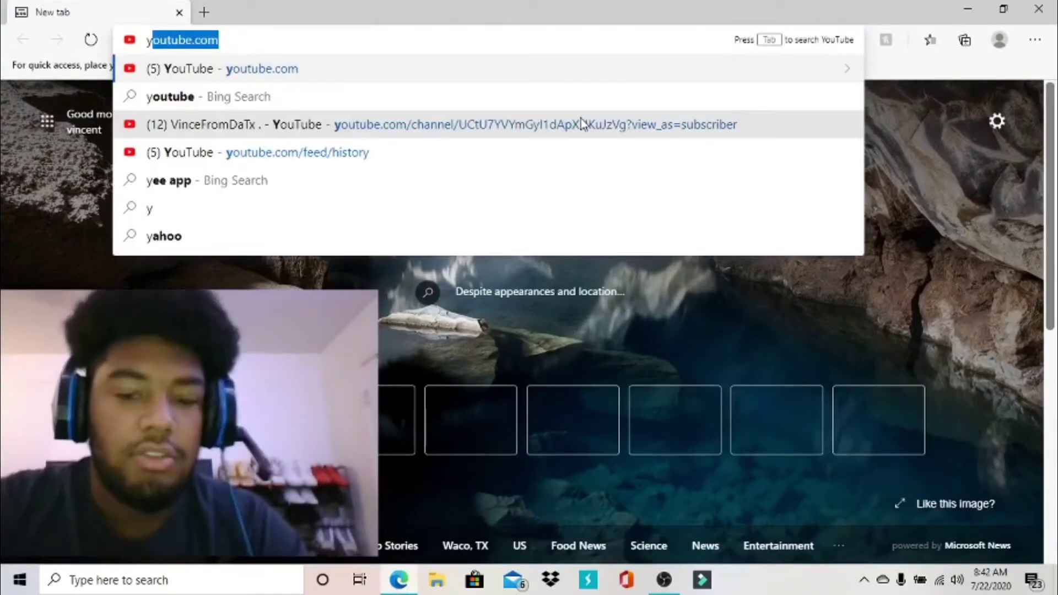
pyautogui.press('Return')
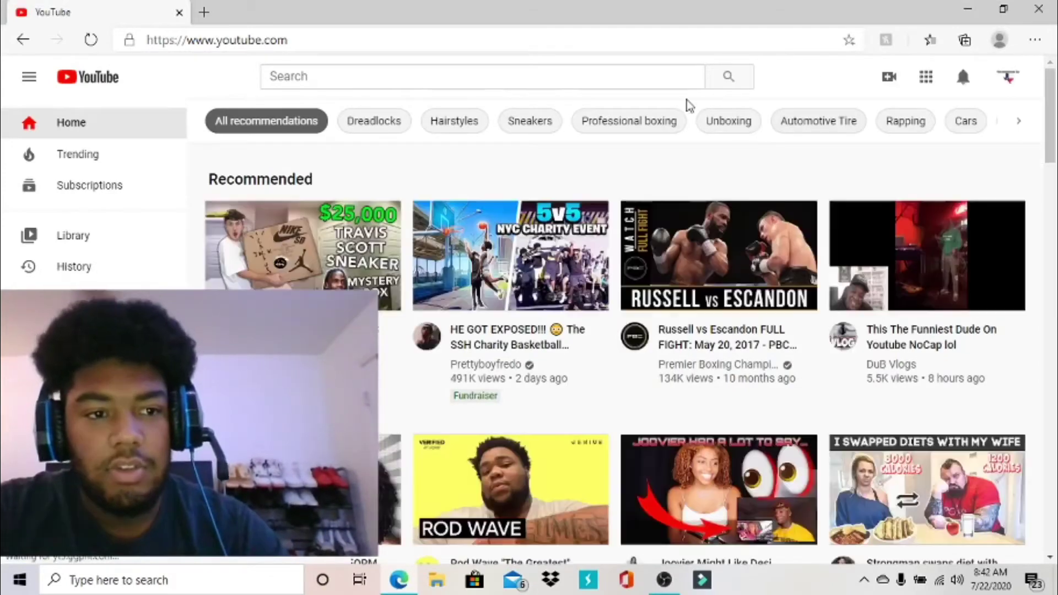
pyautogui.click(104, 243)
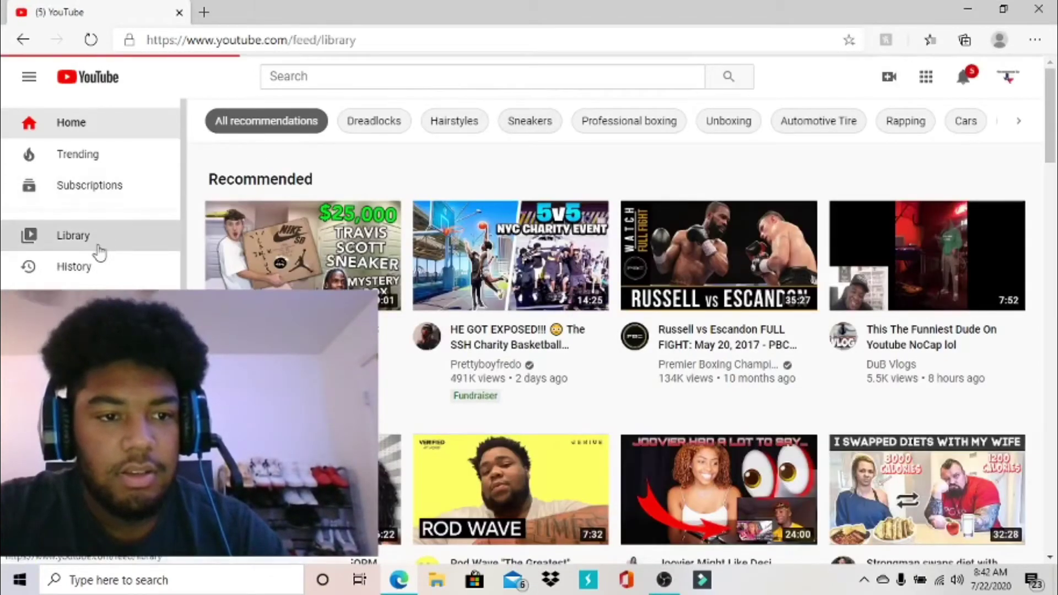
pyautogui.click(78, 298)
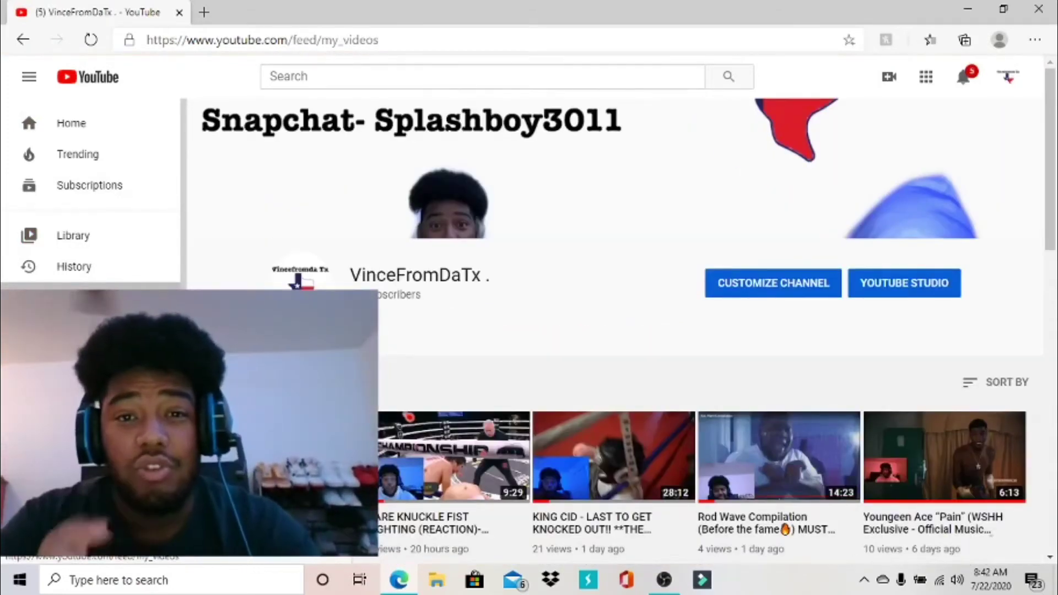
# Play the Dolly Parton reaction video from the channel's uploads and close Edge to return to OBS
pyautogui.moveTo(581, 151)
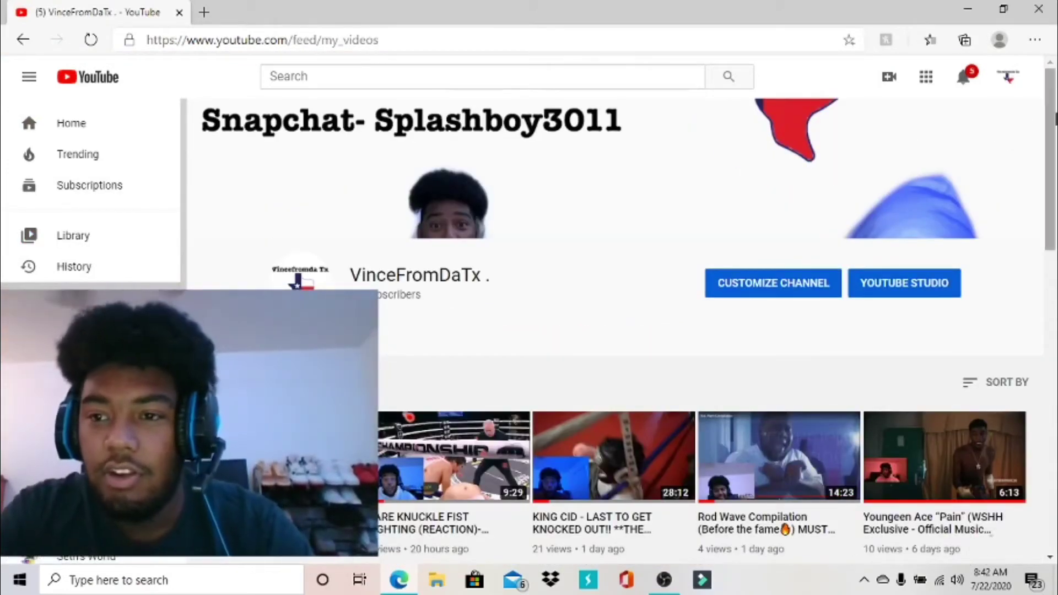
pyautogui.scroll(-2, 962, 165)
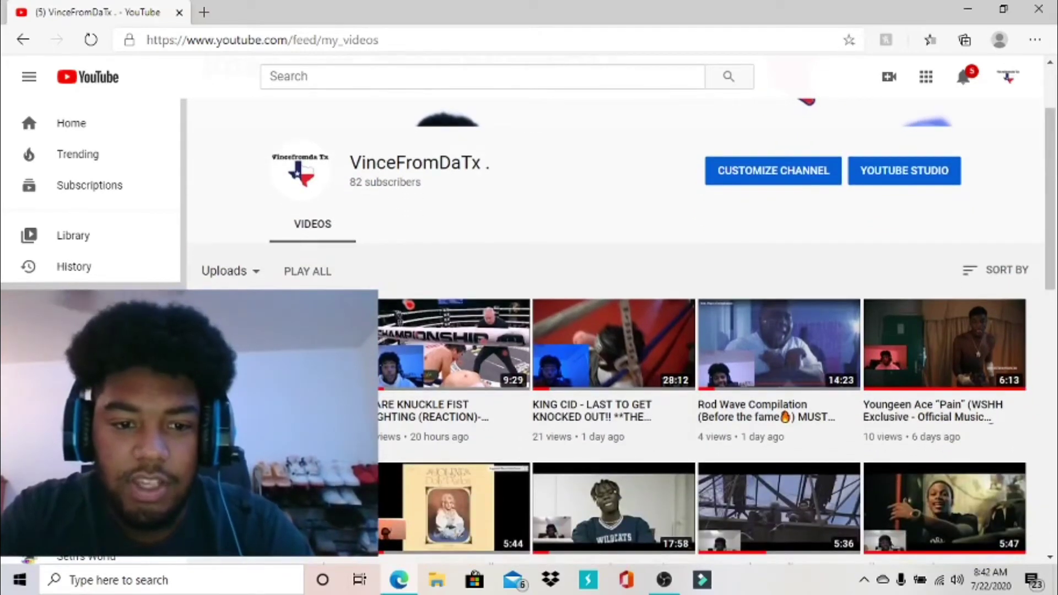
pyautogui.click(309, 342)
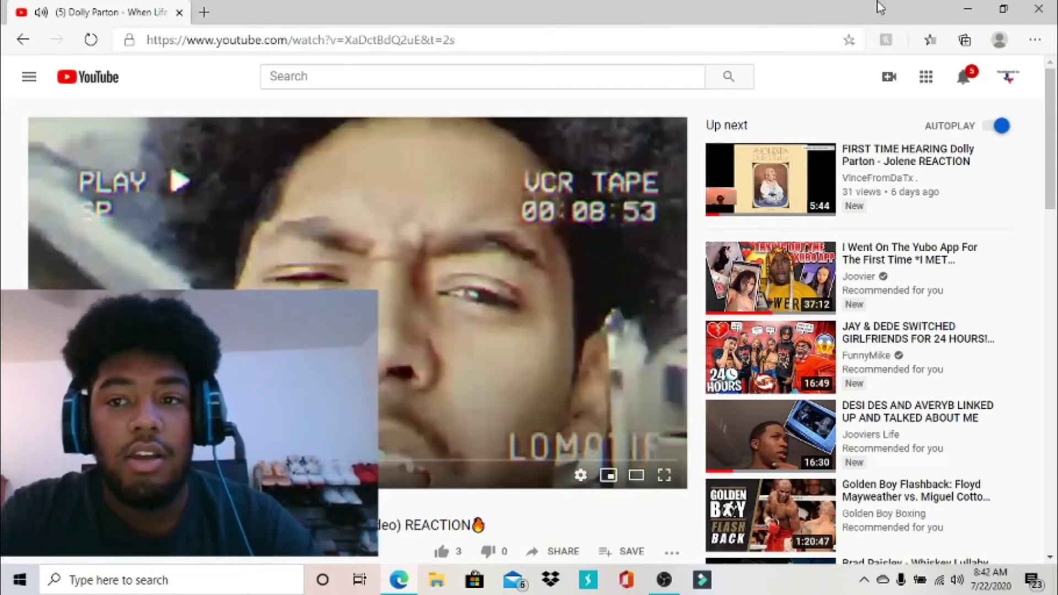
pyautogui.click(1039, 8)
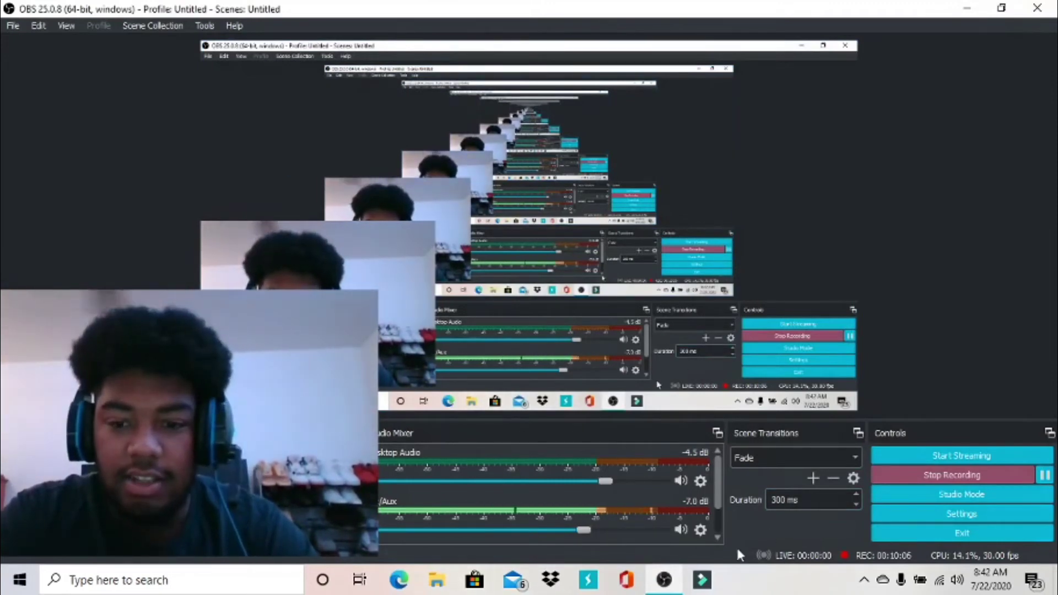
# Open the OBS settings, view the Output and Audio pages, and look at the available Desktop Audio devices
pyautogui.click(921, 510)
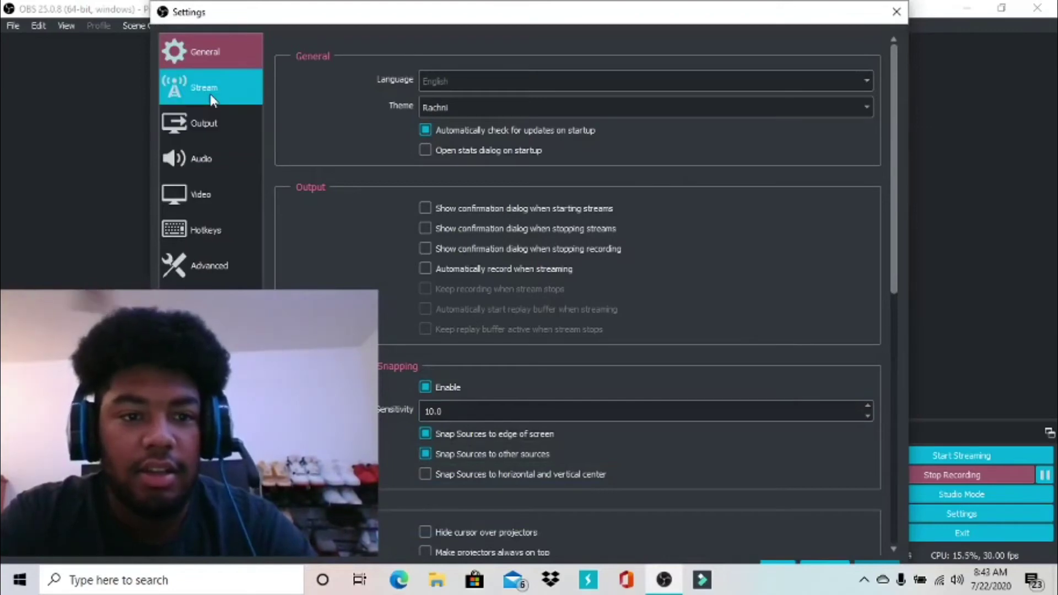
pyautogui.click(203, 118)
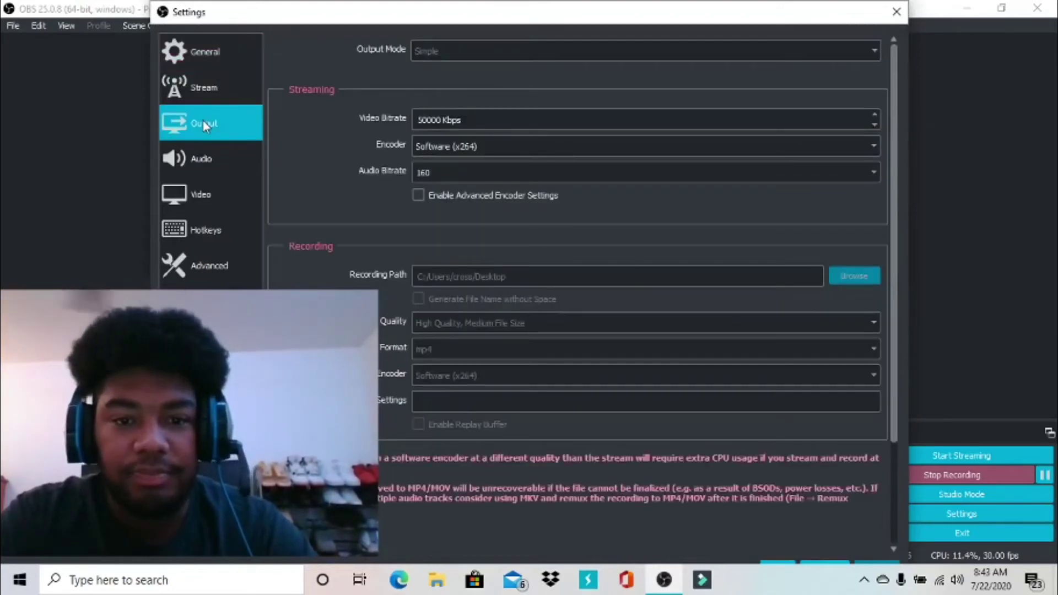
pyautogui.click(187, 153)
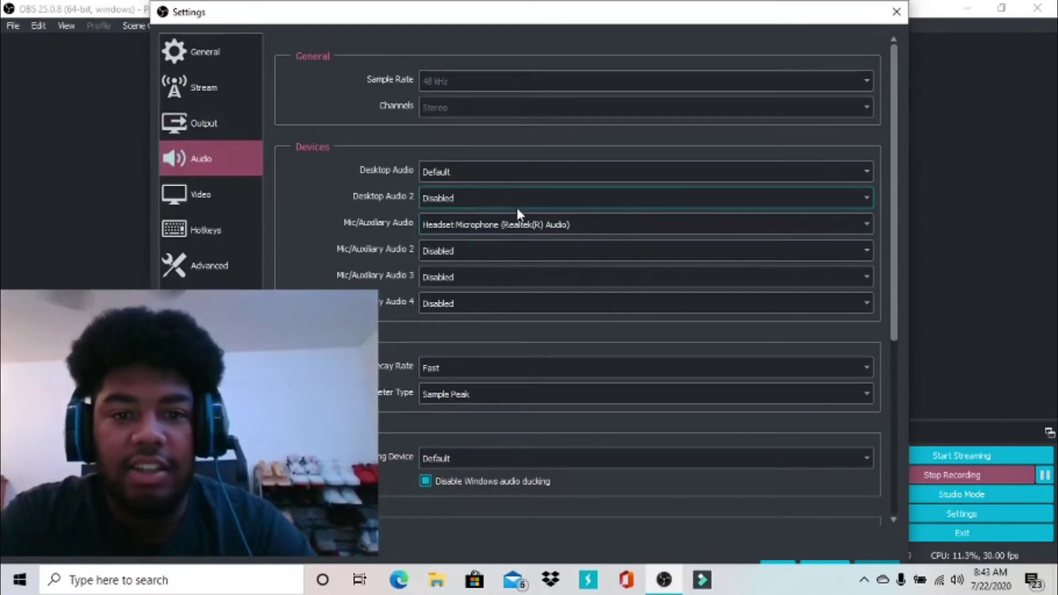
pyautogui.click(566, 173)
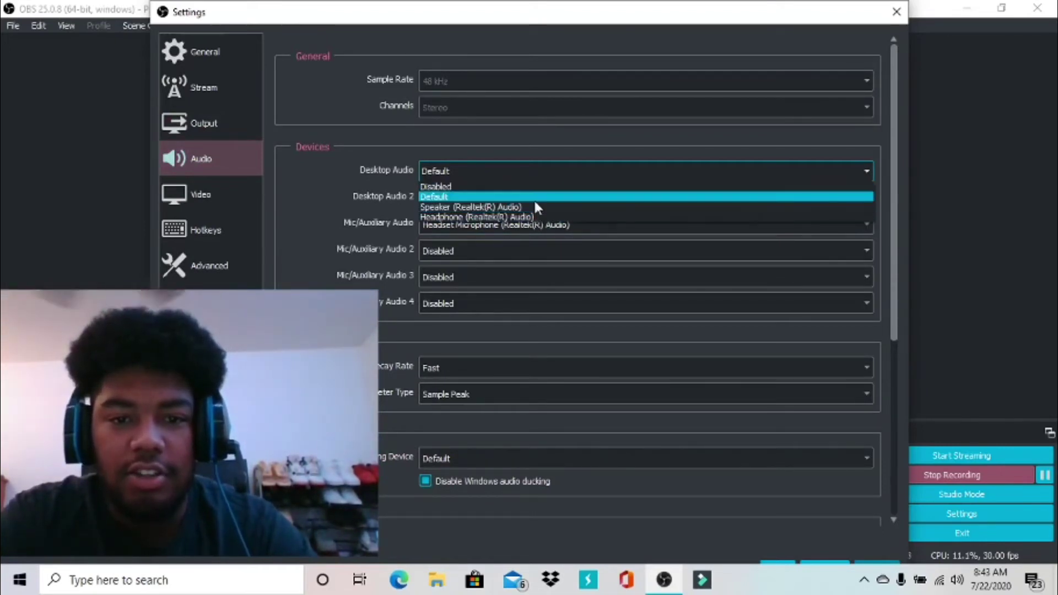
pyautogui.press('Escape')
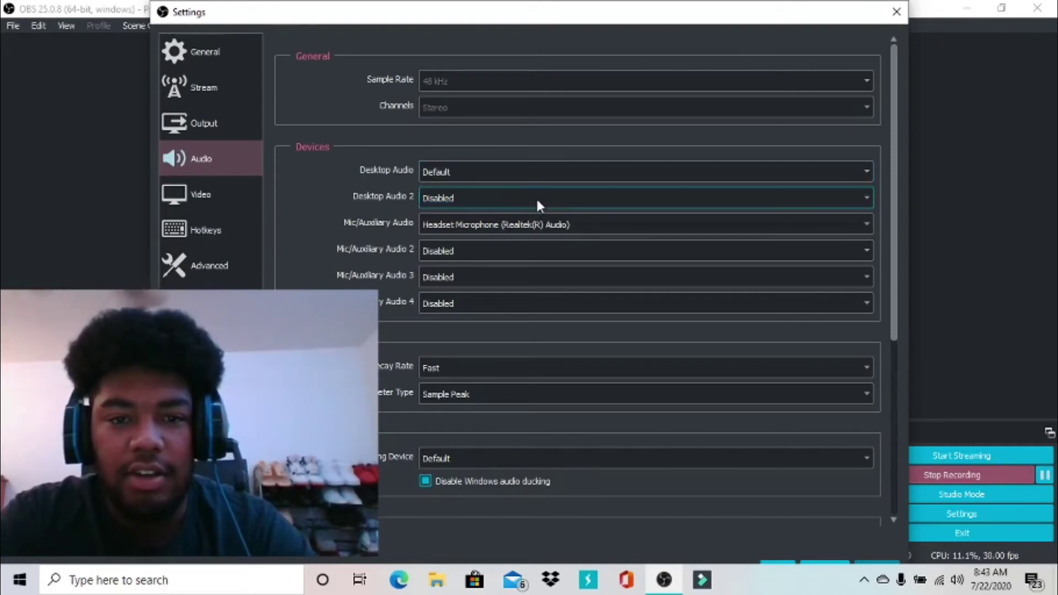
# Choose Headset Microphone (Realtek(R) Audio) as the Mic/Auxiliary Audio device
pyautogui.click(524, 232)
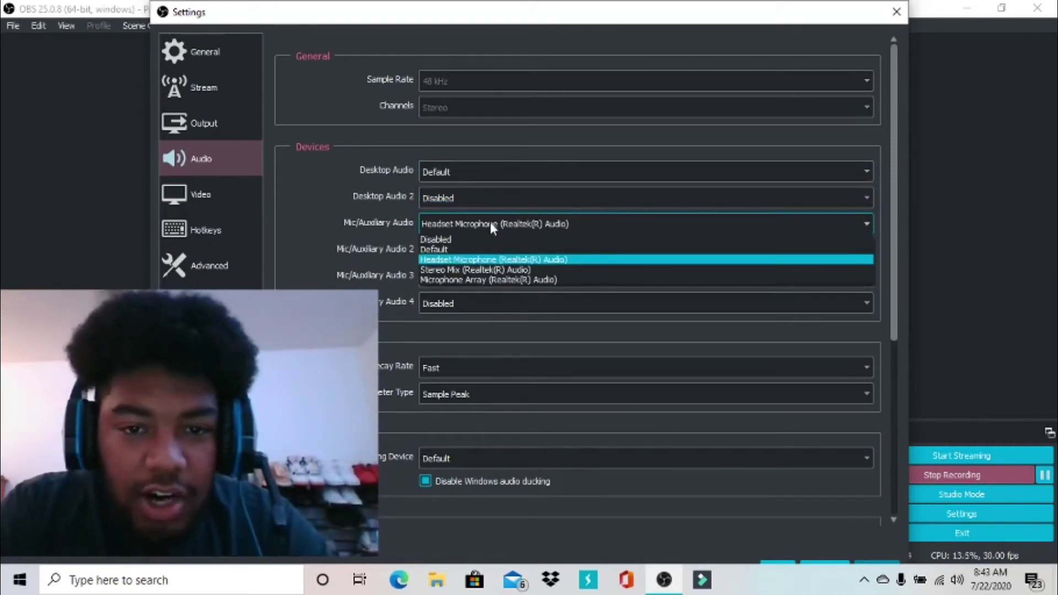
pyautogui.click(521, 222)
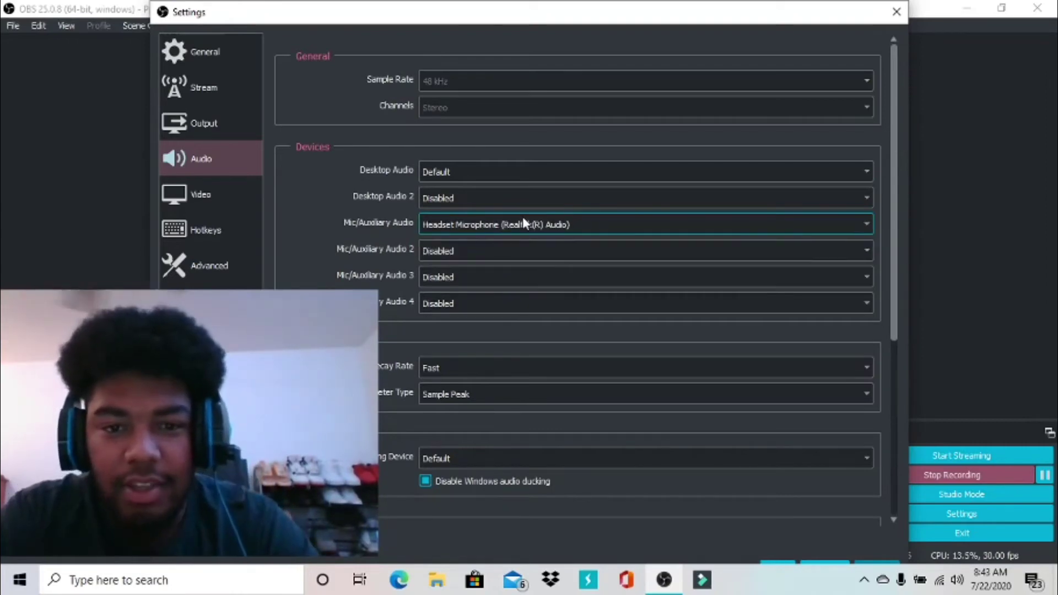
pyautogui.click(519, 223)
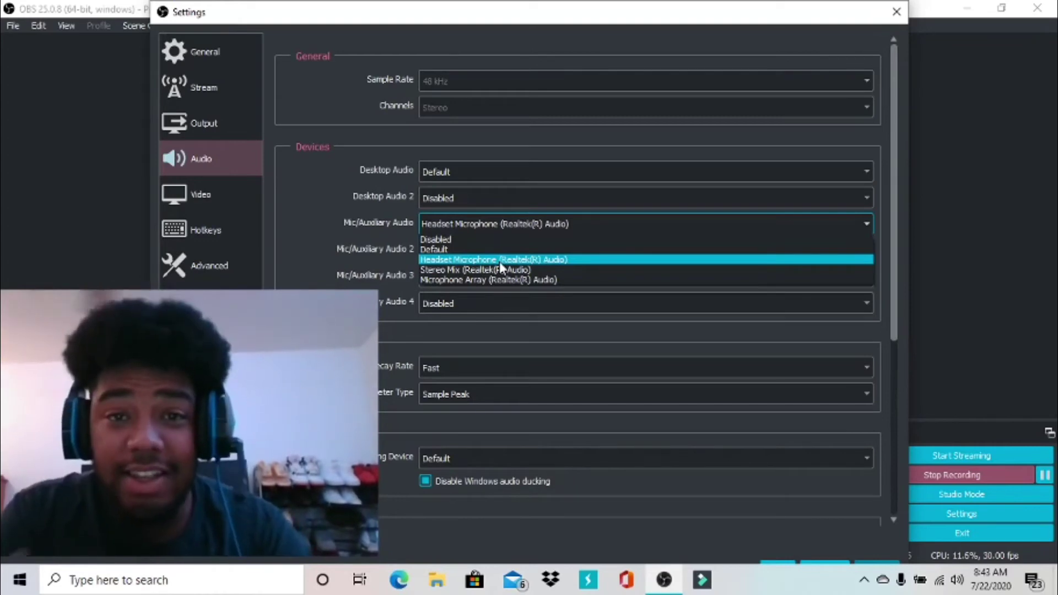
pyautogui.click(500, 261)
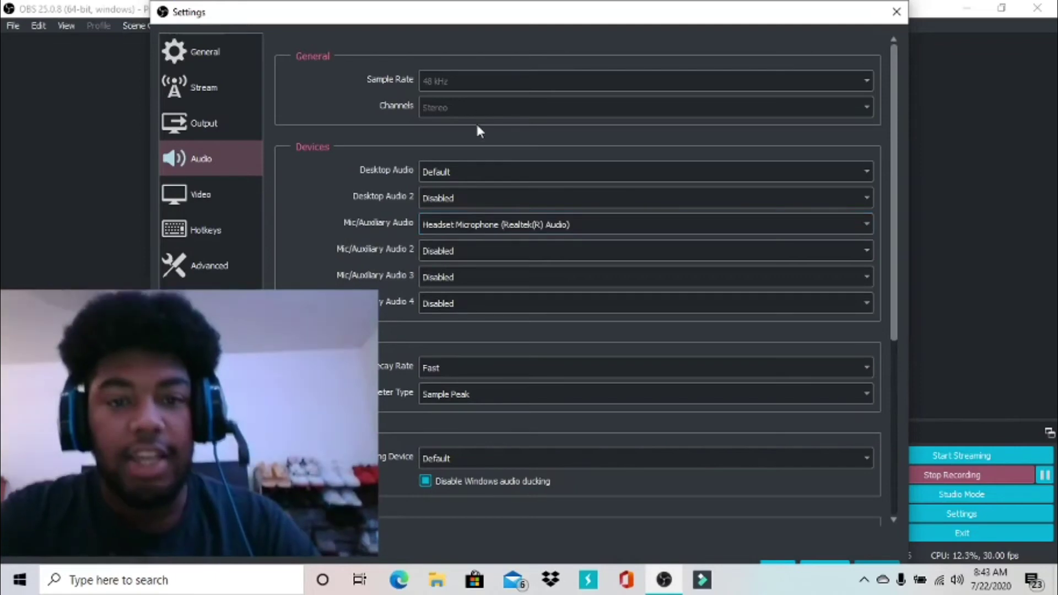
# Select Default as the Desktop Audio device
pyautogui.click(468, 172)
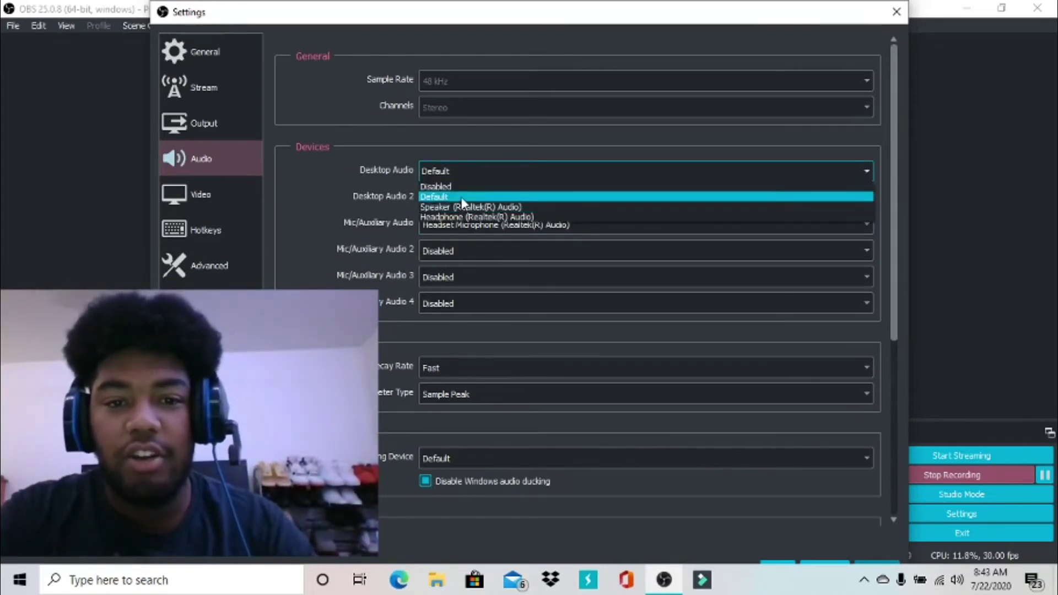
pyautogui.click(461, 196)
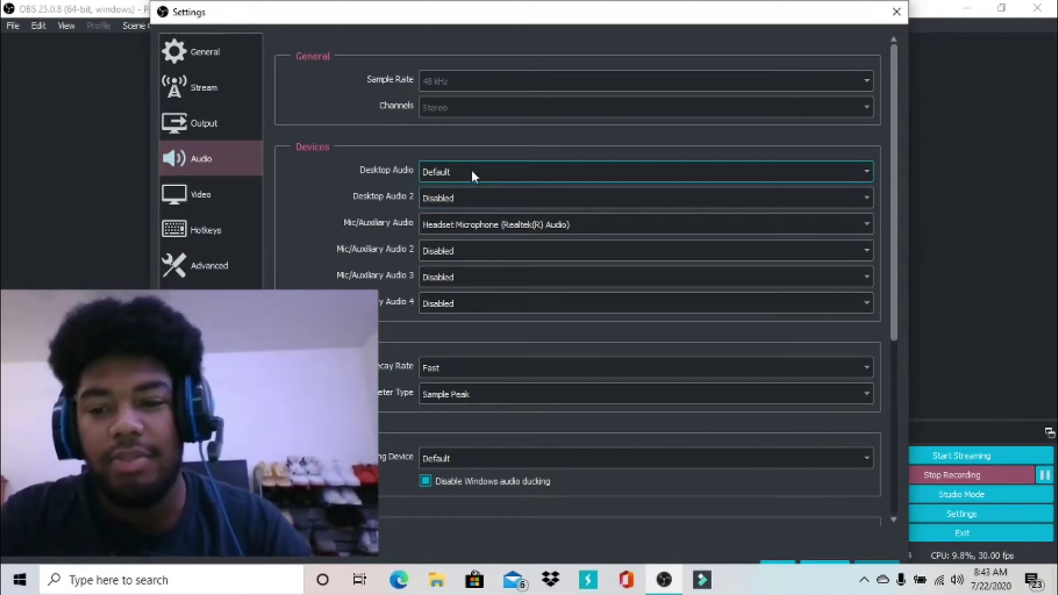
pyautogui.click(472, 172)
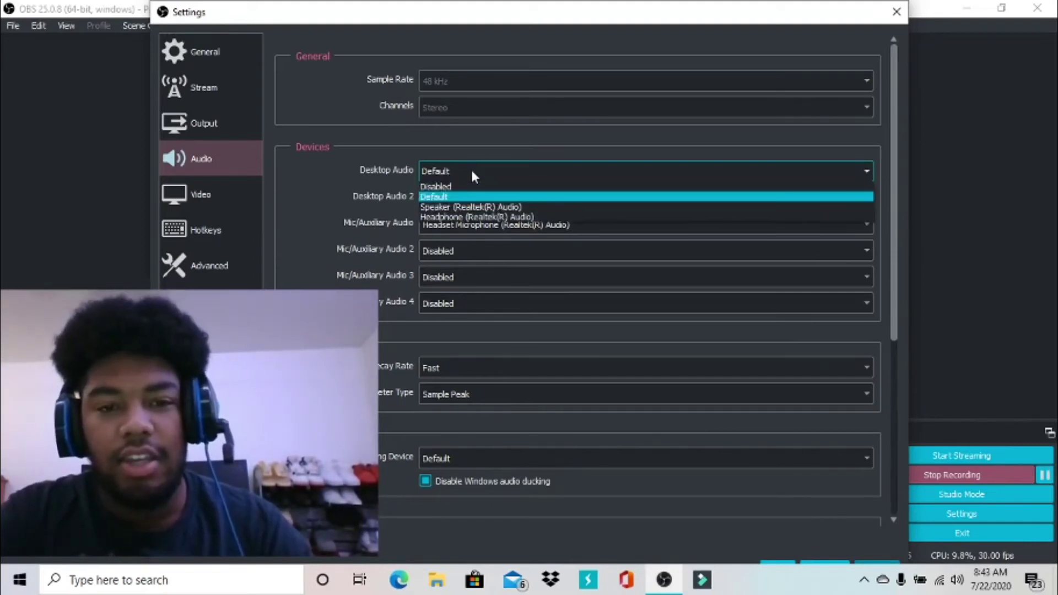
pyautogui.click(468, 199)
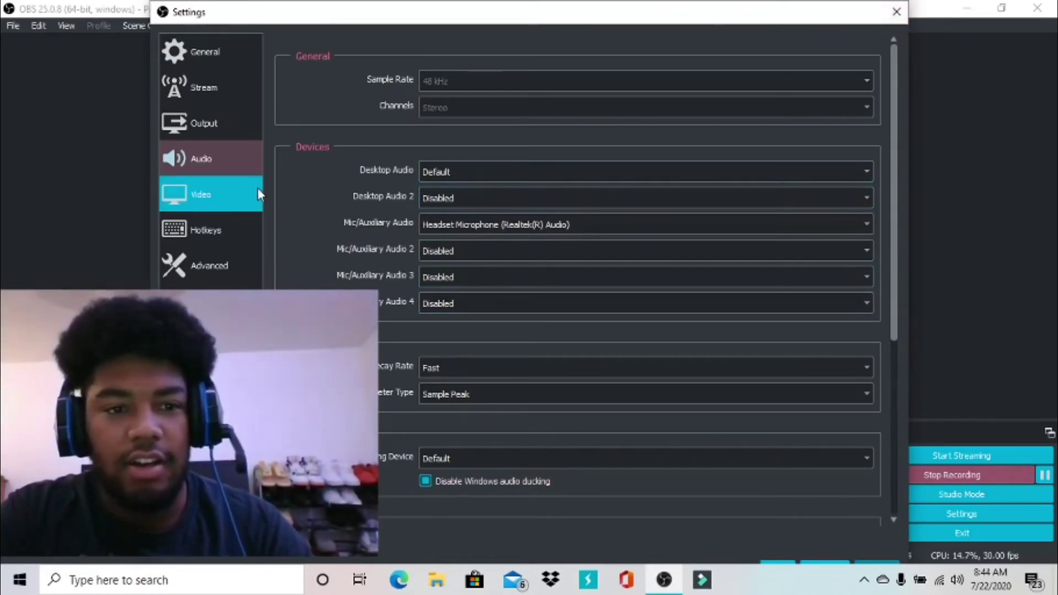
# Look through the Video, Hotkeys, Advanced, Output and General settings
pyautogui.click(213, 208)
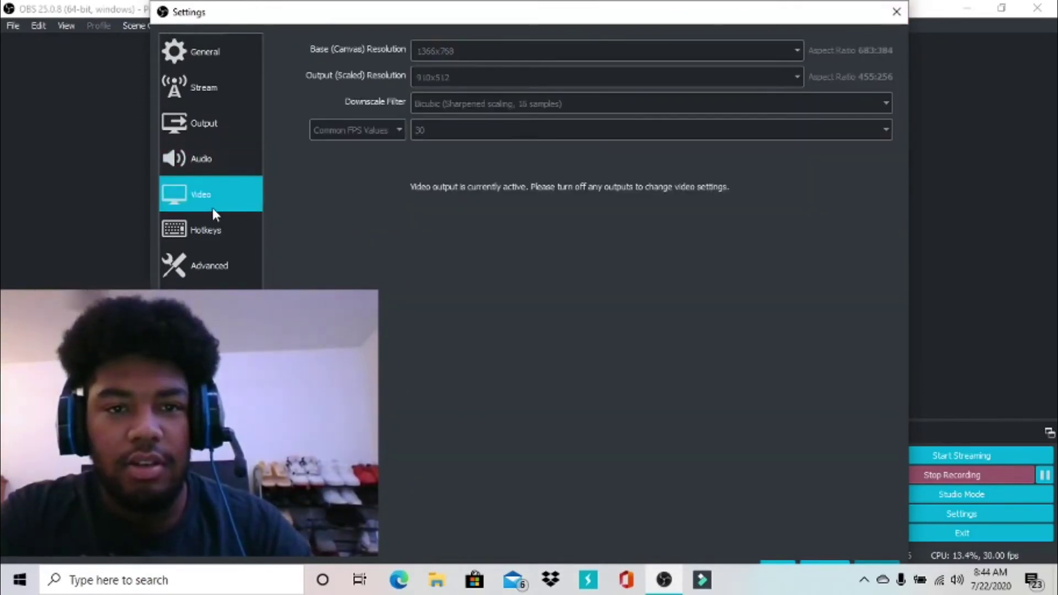
pyautogui.click(208, 225)
pyautogui.click(197, 254)
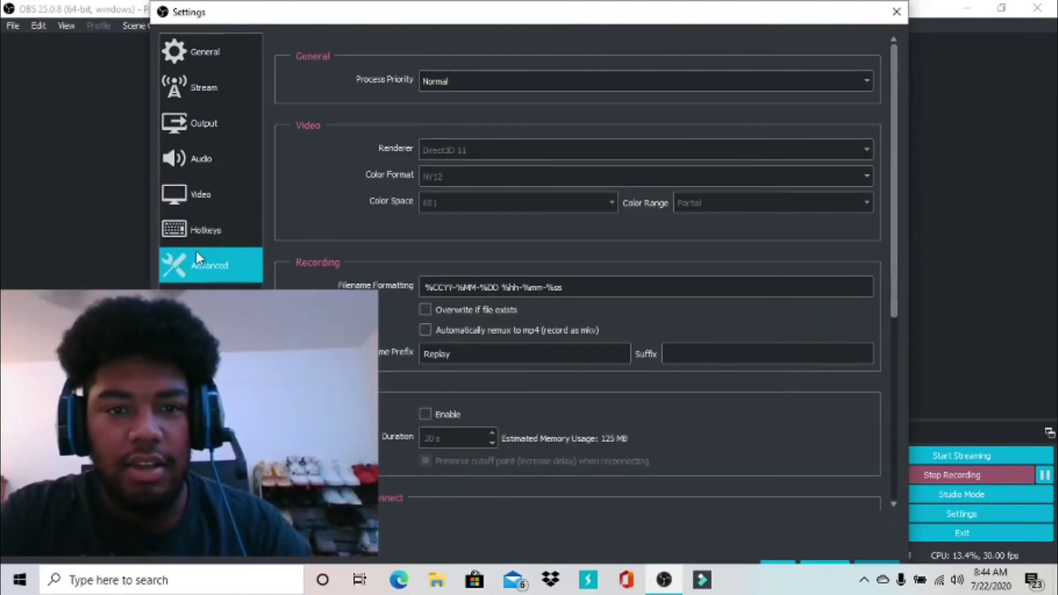
pyautogui.click(212, 118)
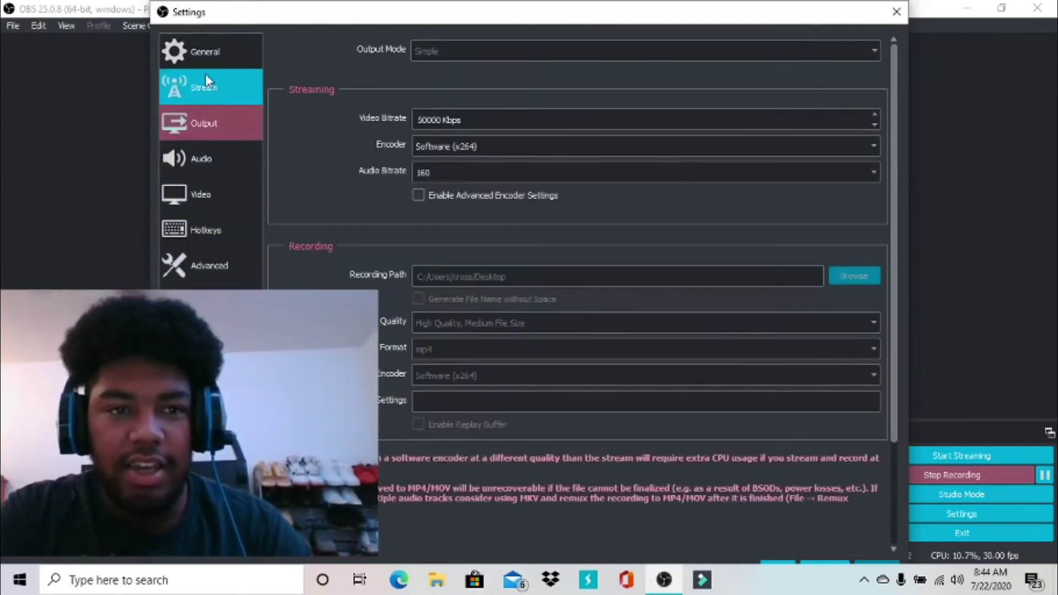
pyautogui.click(212, 57)
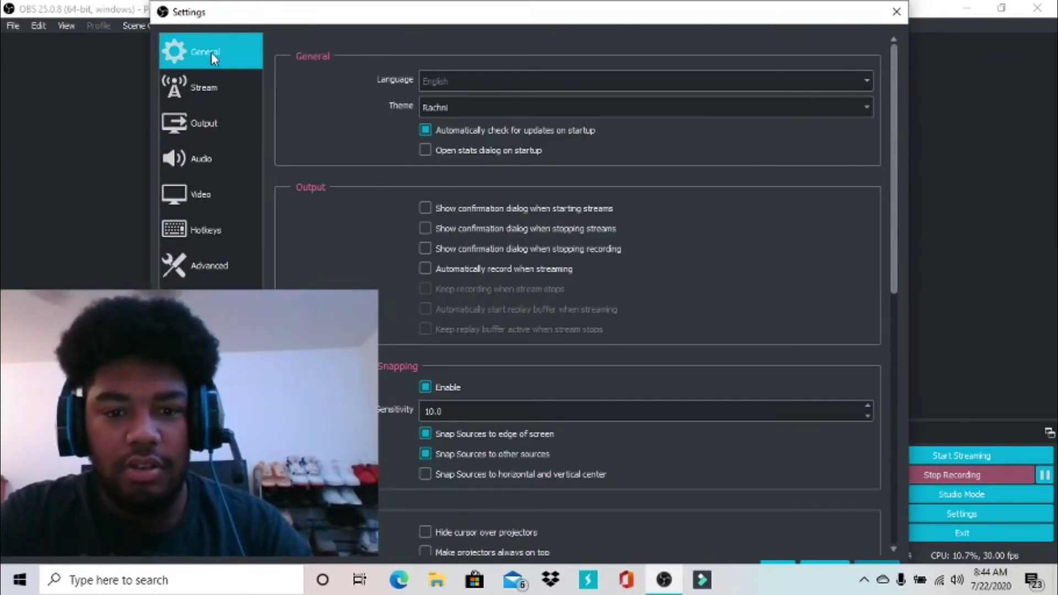
# Choose YouTube / YouTube Gaming as the streaming service, check the server choice, and close the settings
pyautogui.click(208, 79)
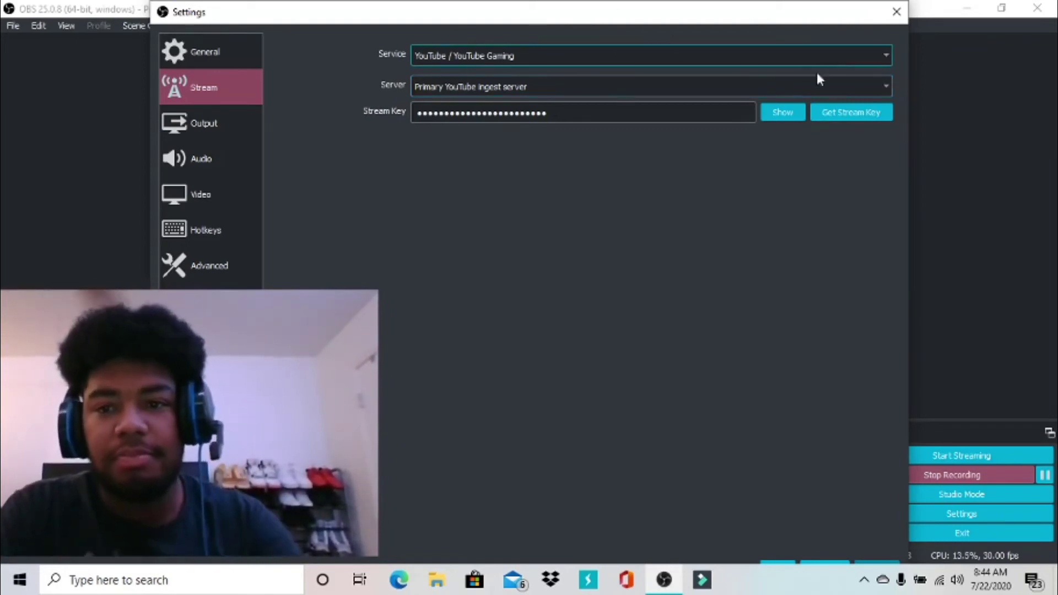
pyautogui.click(886, 57)
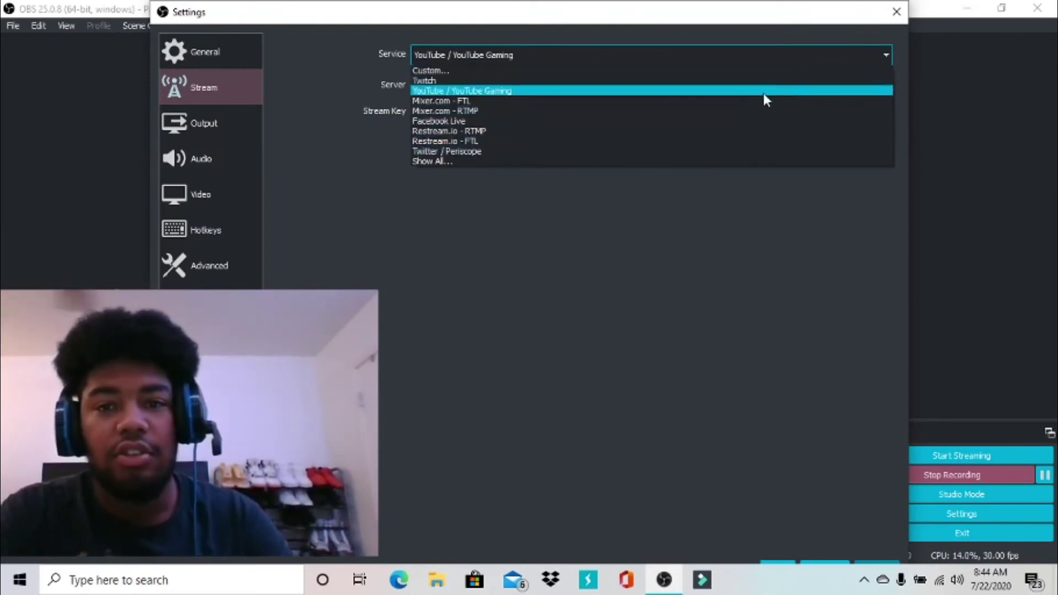
pyautogui.click(764, 92)
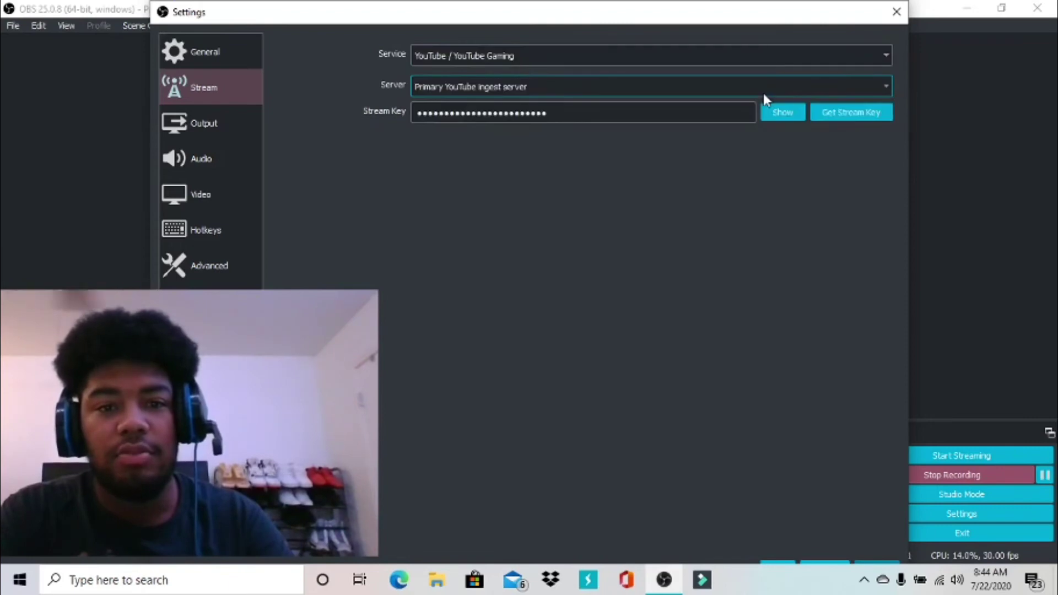
pyautogui.click(705, 78)
pyautogui.click(672, 209)
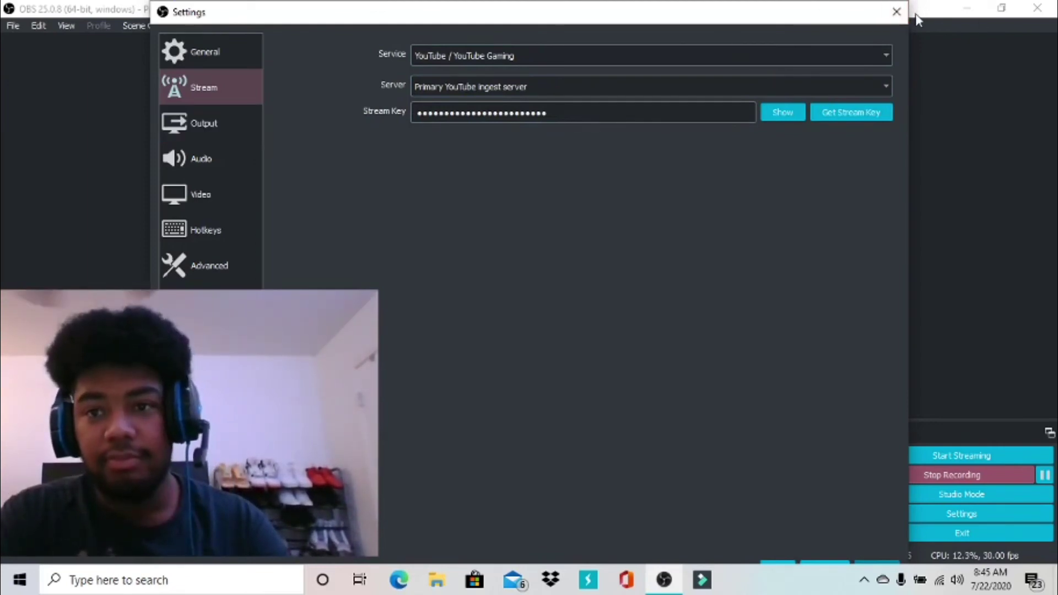
pyautogui.click(896, 11)
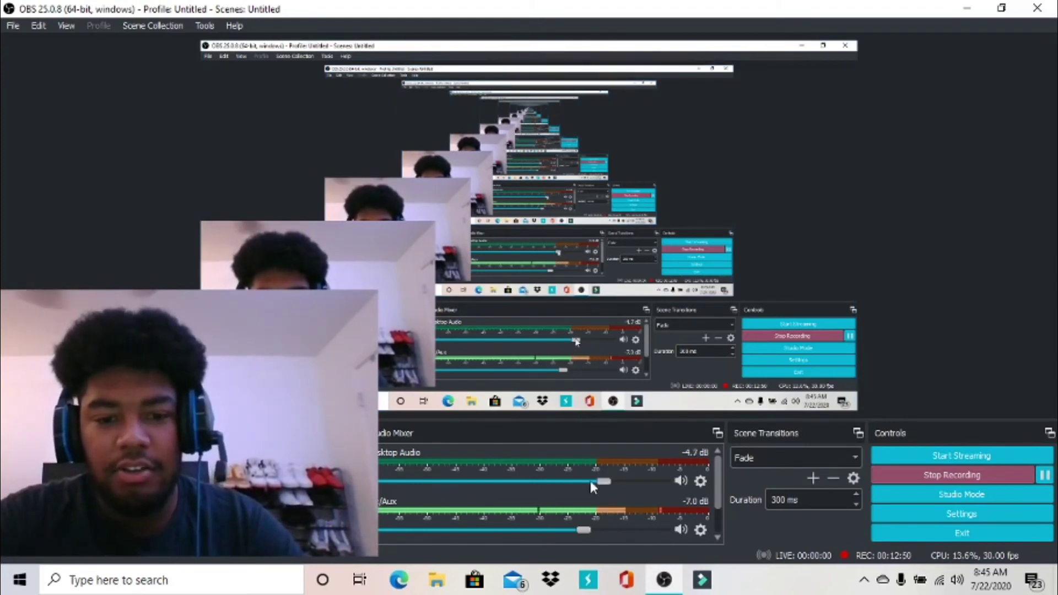
# Set the Desktop Audio volume to -4.2 dB and the Mic/Aux volume to -9.2 dB in the mixer
pyautogui.moveTo(605, 480)
pyautogui.mouseDown()
pyautogui.moveTo(631, 477)
pyautogui.moveTo(619, 454)
pyautogui.moveTo(531, 449)
pyautogui.moveTo(595, 483)
pyautogui.moveTo(568, 452)
pyautogui.moveTo(653, 478)
pyautogui.moveTo(608, 481)
pyautogui.mouseUp()
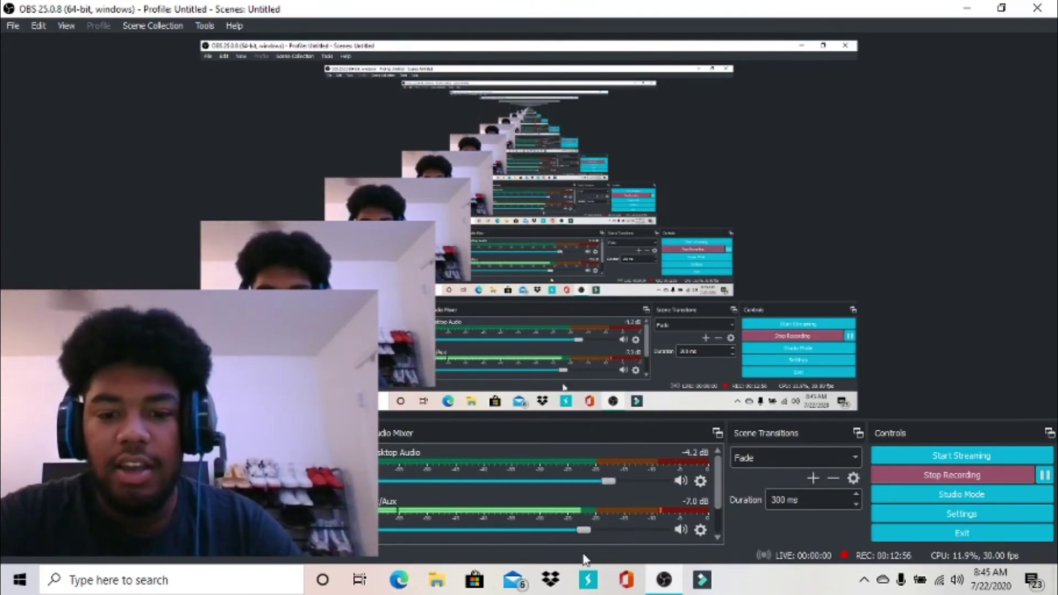
pyautogui.moveTo(582, 532)
pyautogui.mouseDown()
pyautogui.moveTo(654, 536)
pyautogui.moveTo(396, 529)
pyautogui.moveTo(568, 523)
pyautogui.mouseUp()
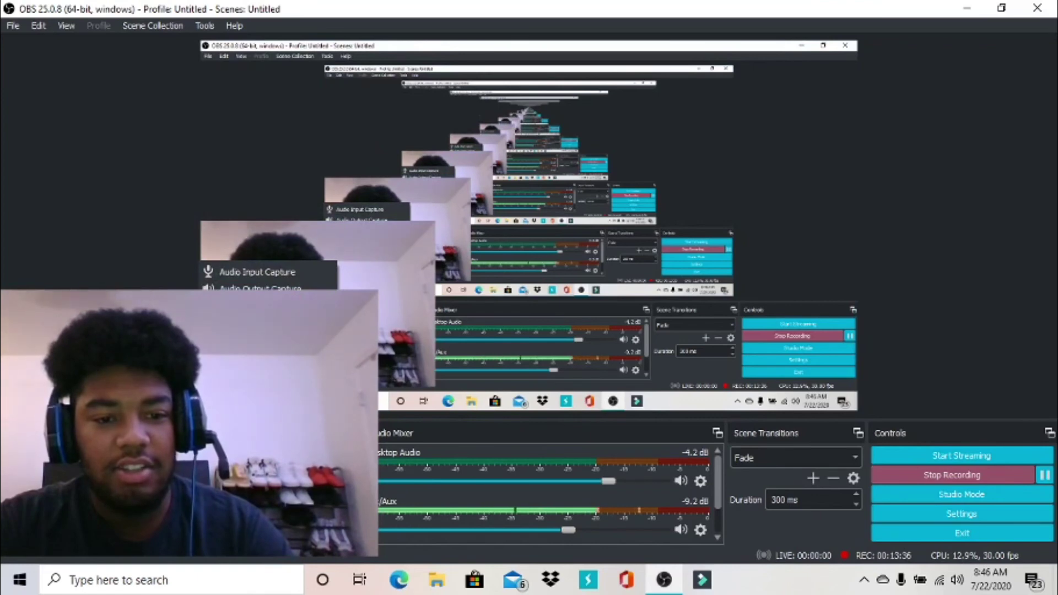
pyautogui.press('Escape')
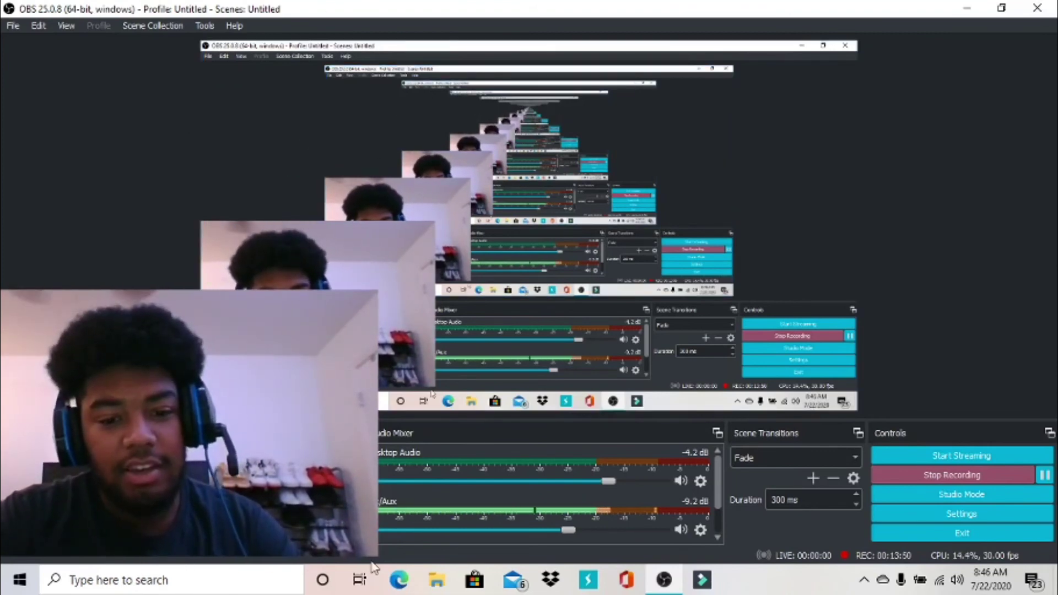
# Switch to Microsoft Edge, go to youtube.com and look through the recommended videos on the home page
pyautogui.click(398, 579)
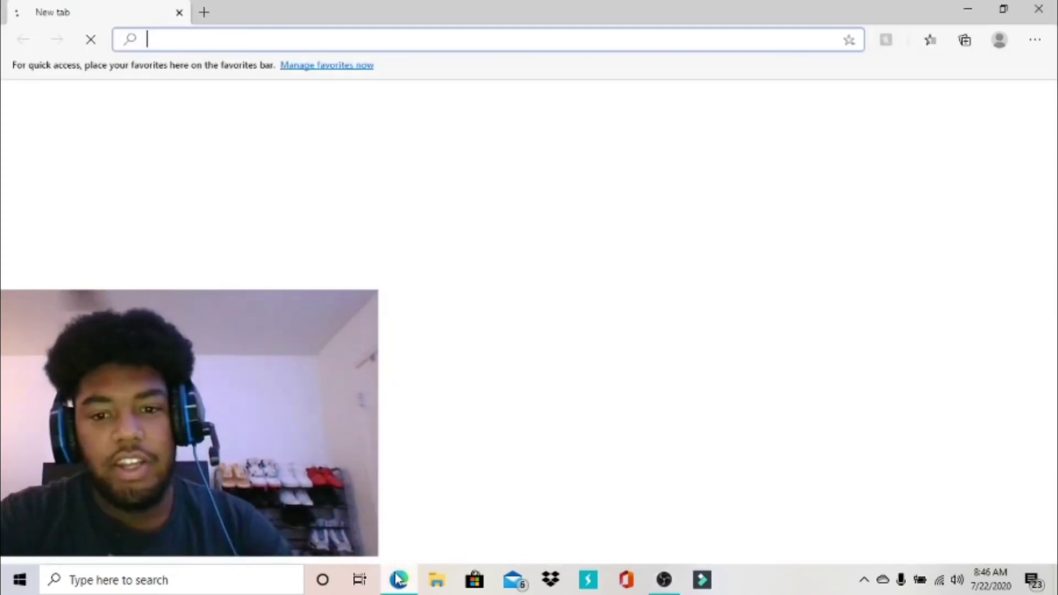
pyautogui.write('youtube.com')
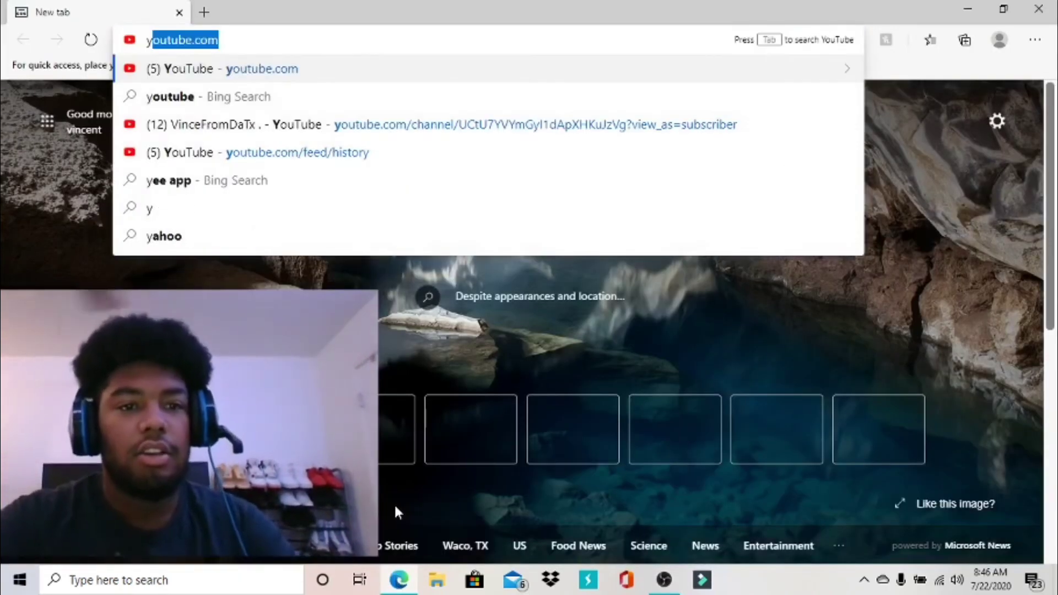
pyautogui.click(538, 76)
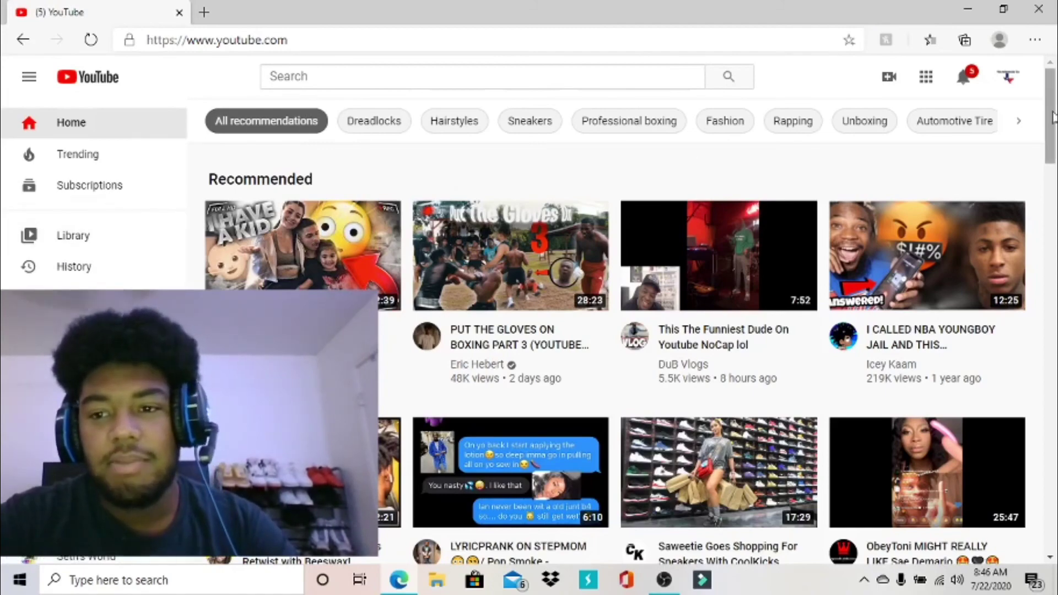
pyautogui.moveTo(1052, 116); pyautogui.dragTo(1051, 361)
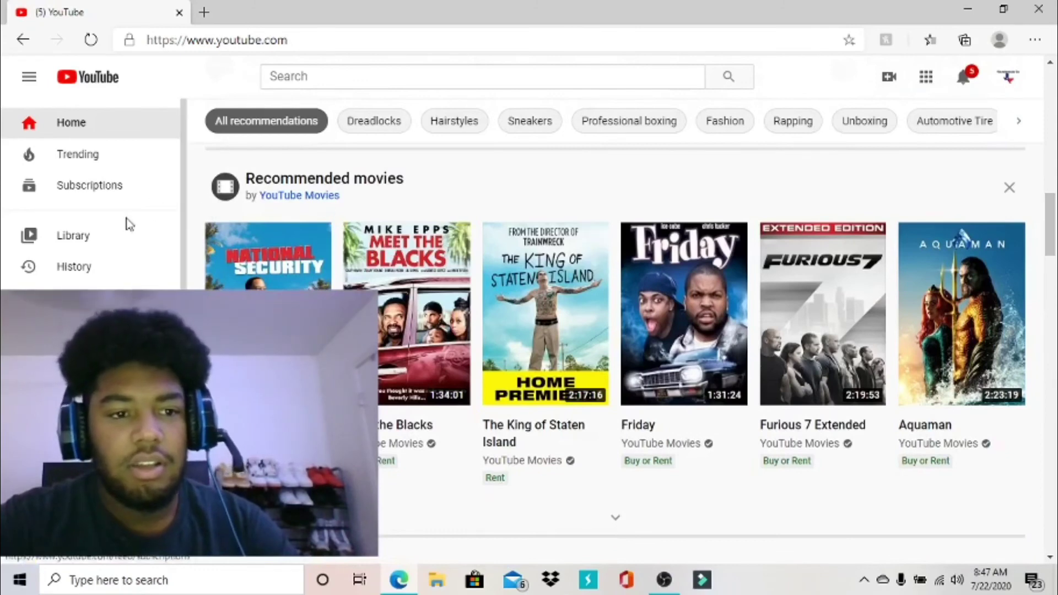
# Open the YouTube watch history and browse down through it for a music video to play
pyautogui.click(94, 270)
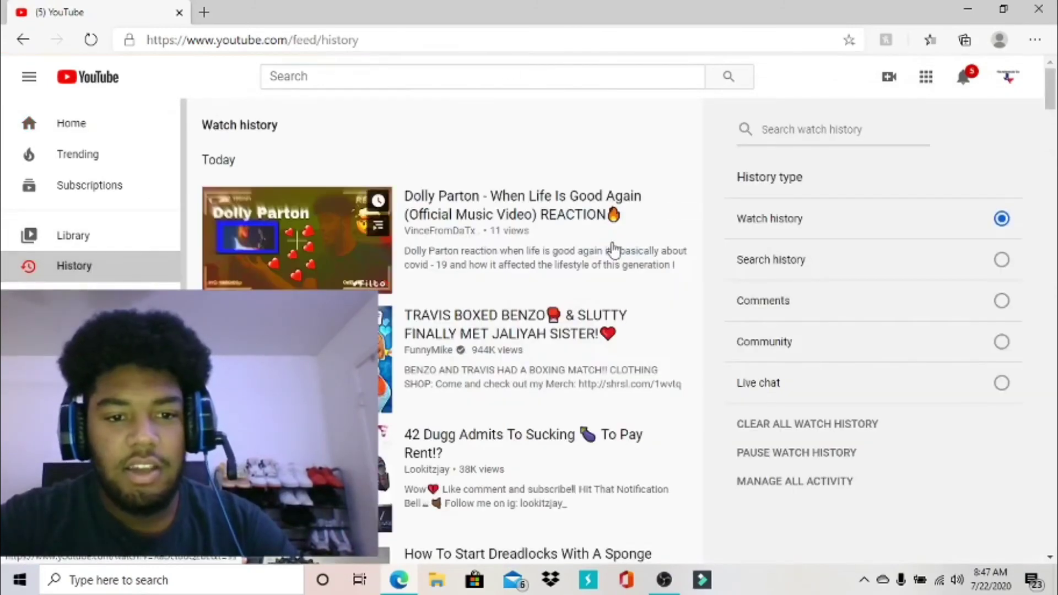
pyautogui.moveTo(1050, 77); pyautogui.dragTo(1050, 116)
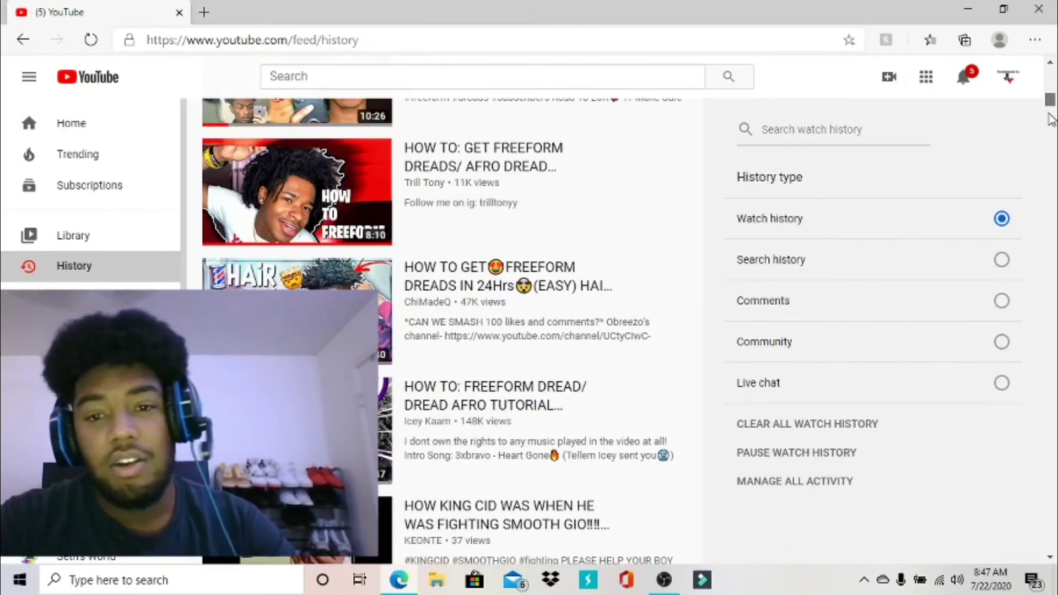
pyautogui.moveTo(1050, 117); pyautogui.dragTo(1050, 127)
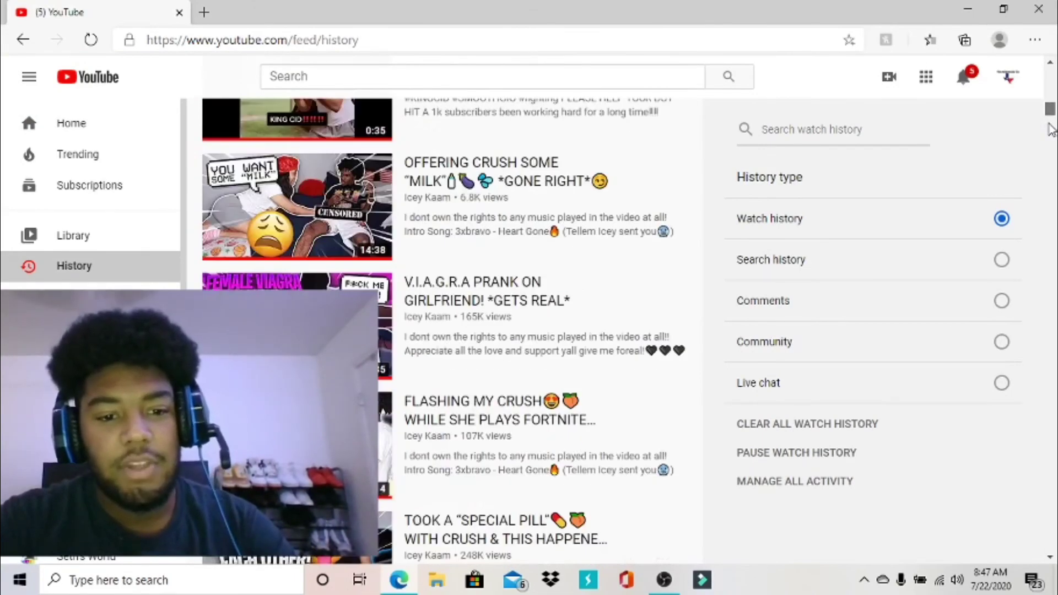
pyautogui.scroll(-3, 1051, 129)
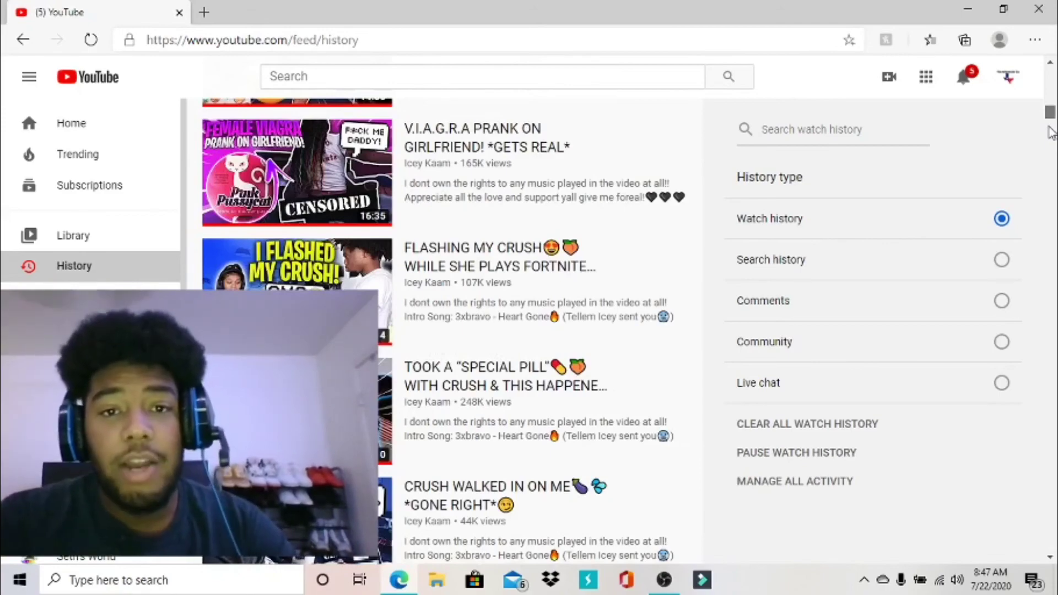
pyautogui.moveTo(1050, 133); pyautogui.dragTo(1049, 148)
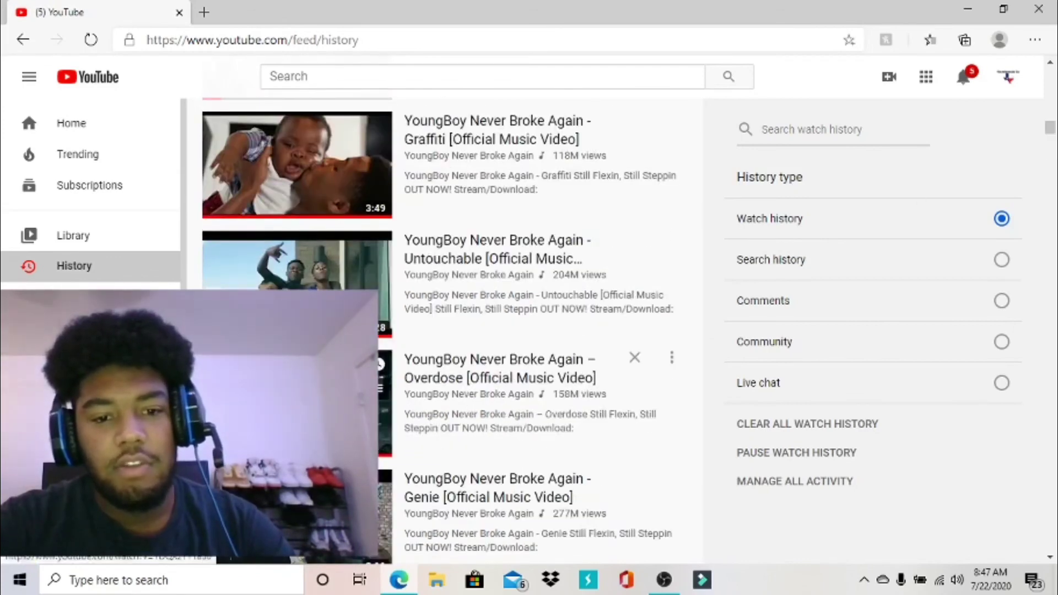
# Play the "YoungBoy Never Broke Again - Genie" music video in full screen, skipping the ad, and jump to about 2:31 and back to 1:59
pyautogui.click(330, 402)
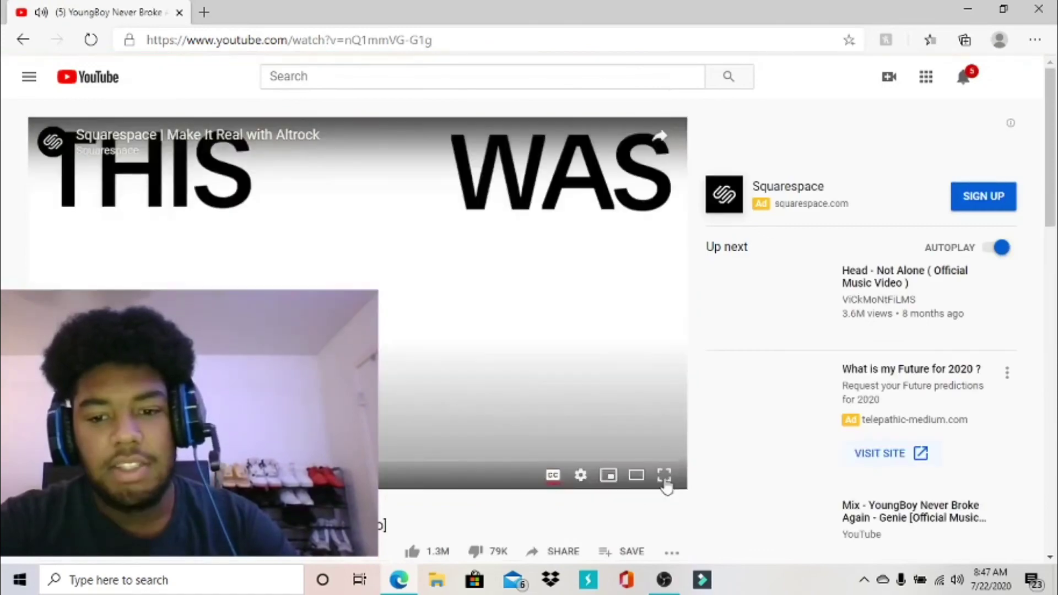
pyautogui.click(667, 474)
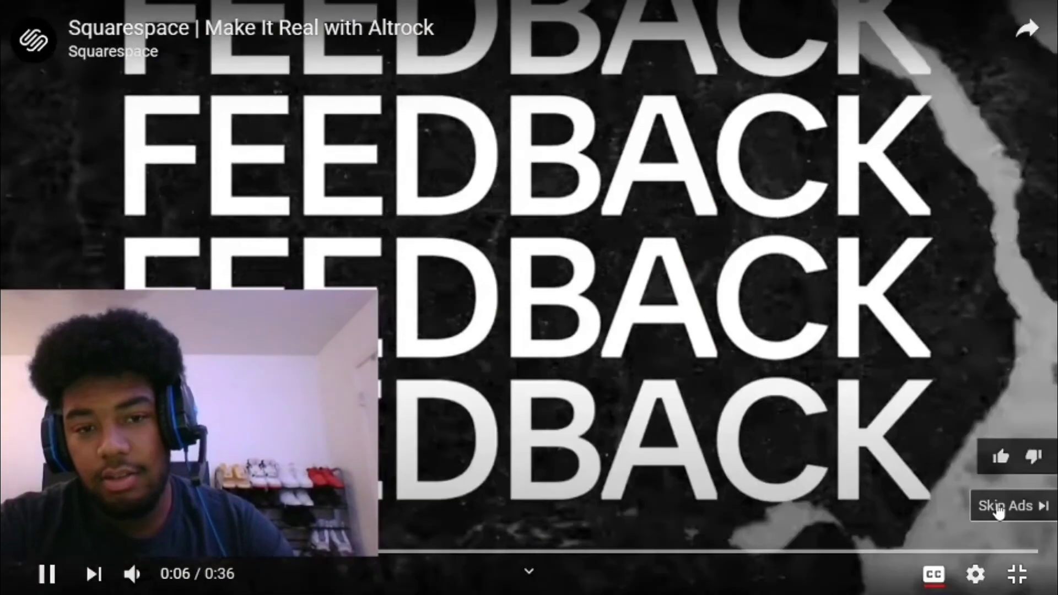
pyautogui.click(996, 502)
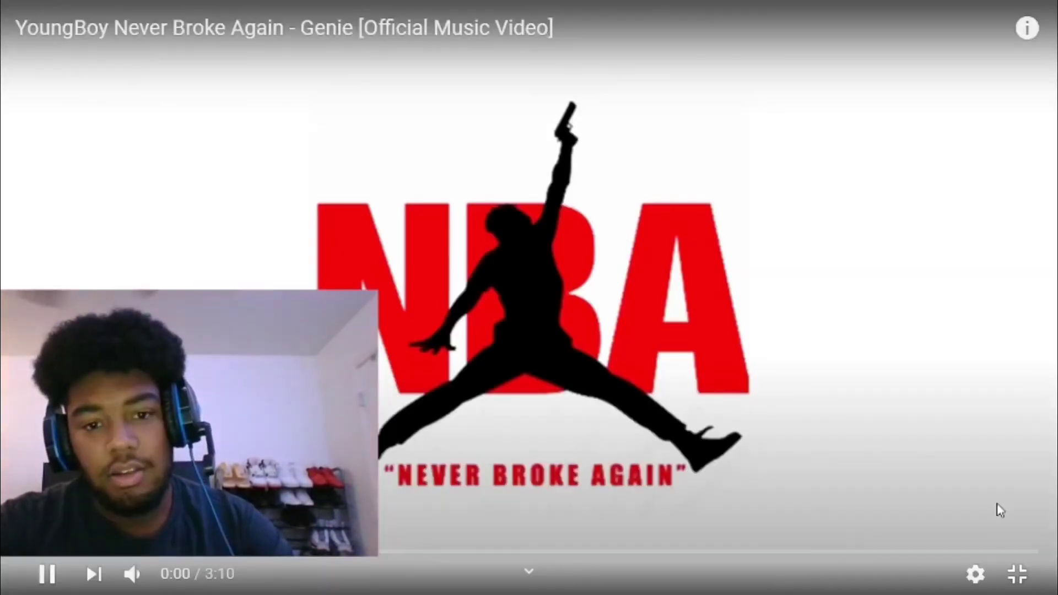
pyautogui.click(825, 551)
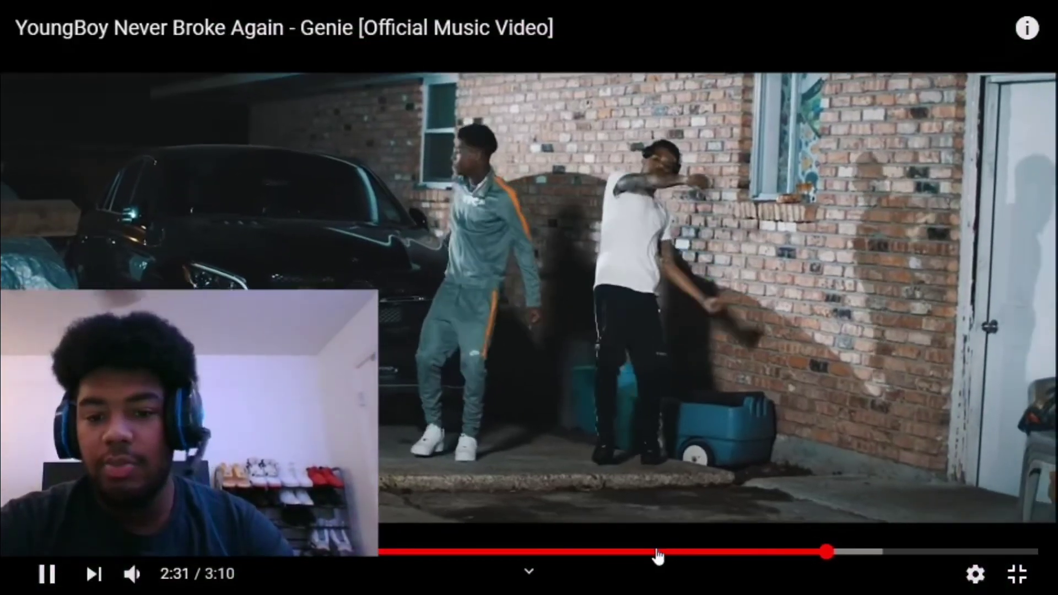
pyautogui.click(656, 551)
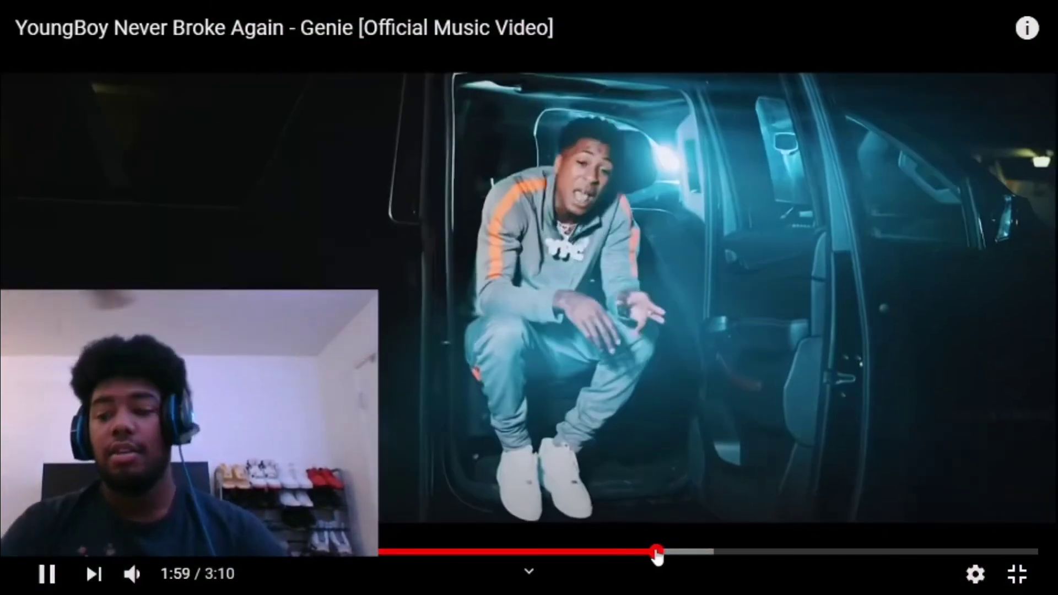